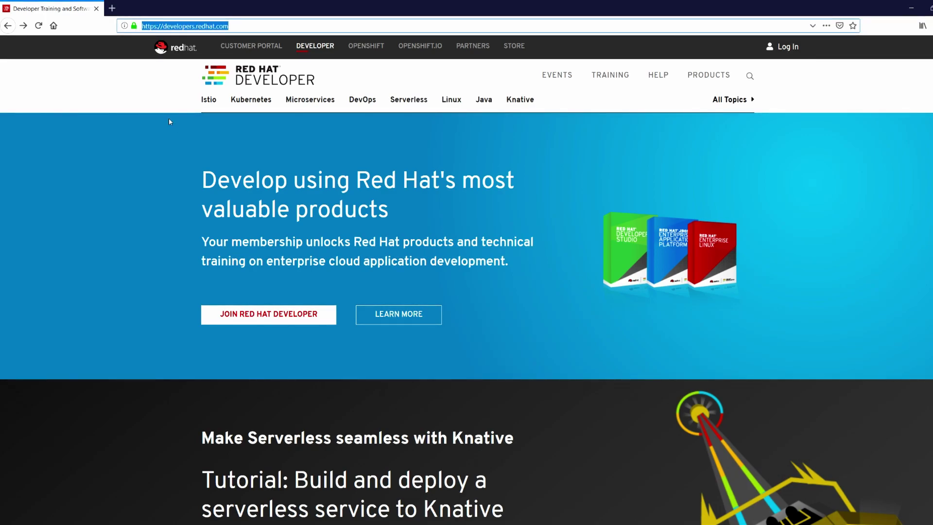
Scroll the Red Hat Developer homepage to find its 'Join Red Hat Developer' offer.
left_click(88, 354)
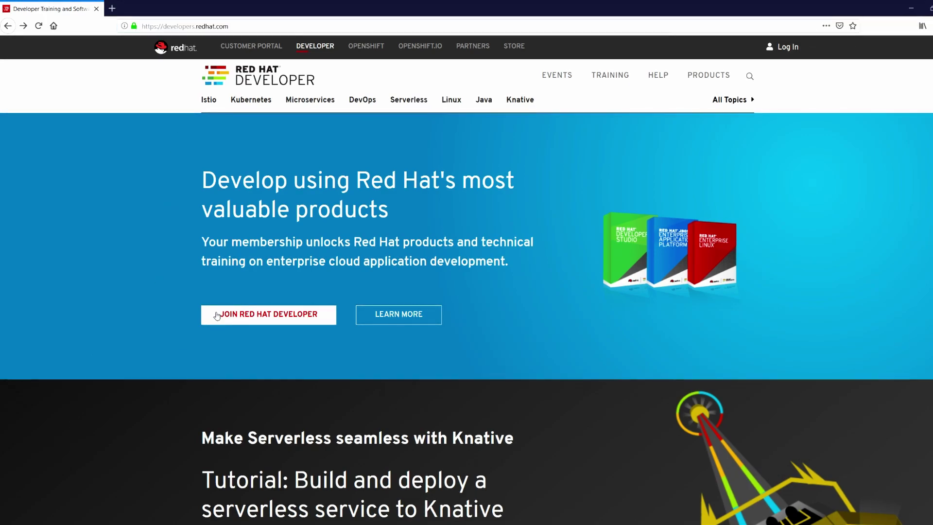
scroll(273, 479, "down", 3)
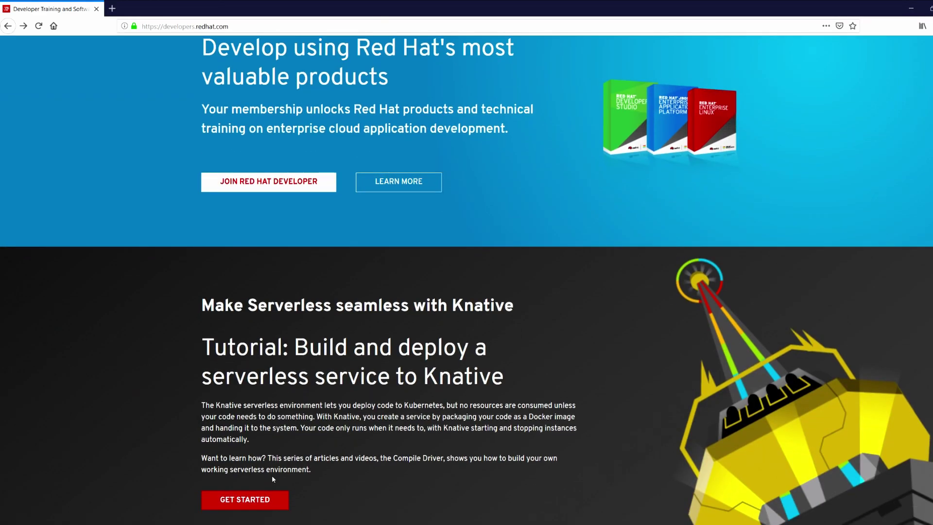
scroll(272, 475, "down", 3)
scroll(271, 480, "up", 6)
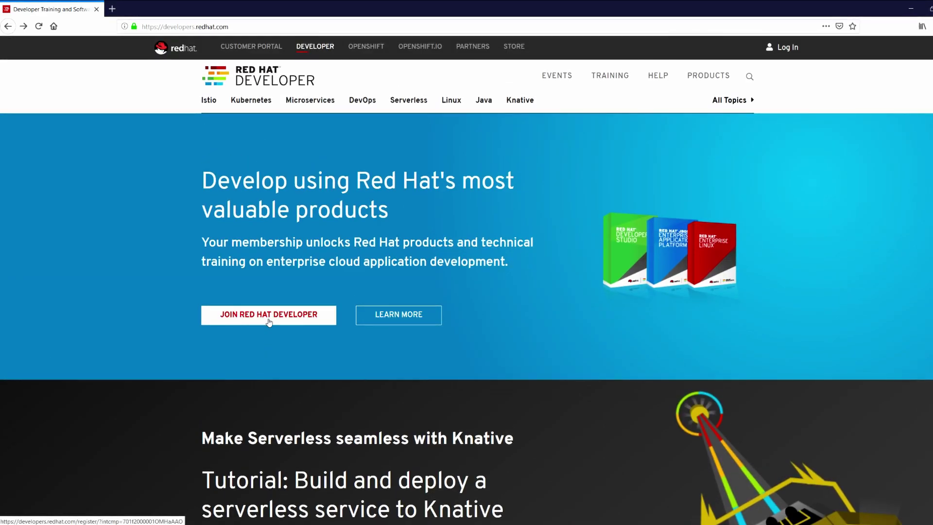
Open the registration page and enter a username and the autofilled e-mail address.
left_click(269, 315)
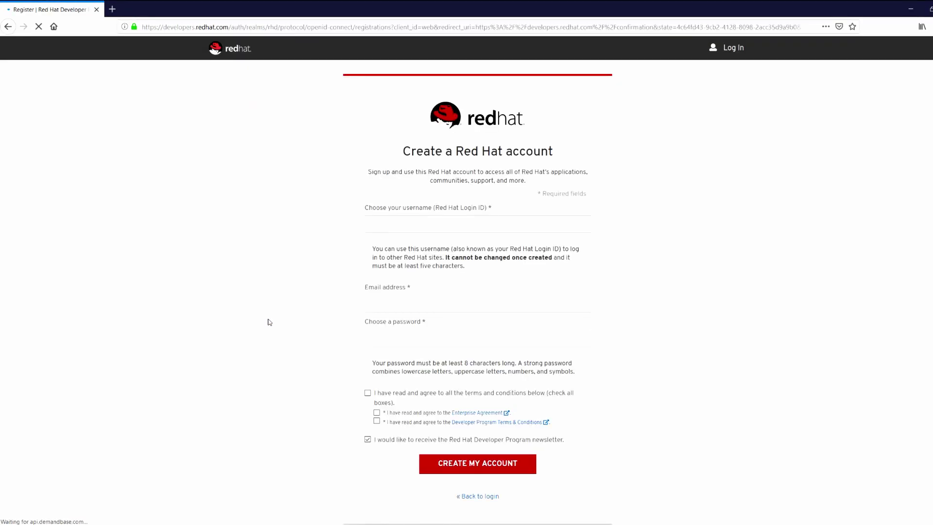
left_click(437, 228)
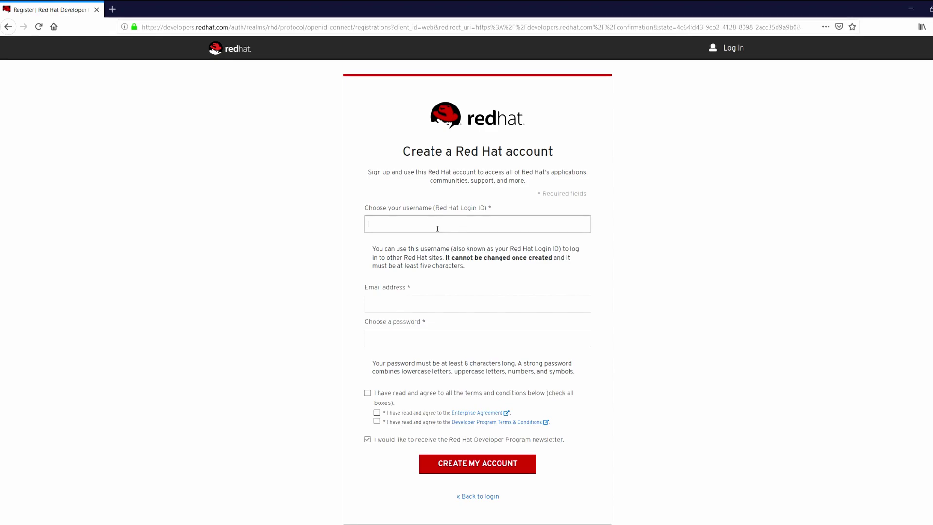
type("ber")
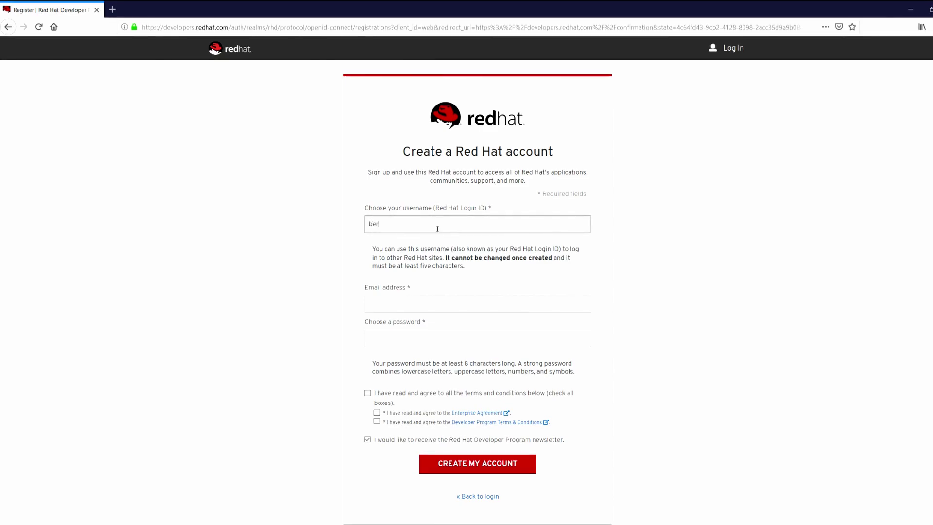
type("ct")
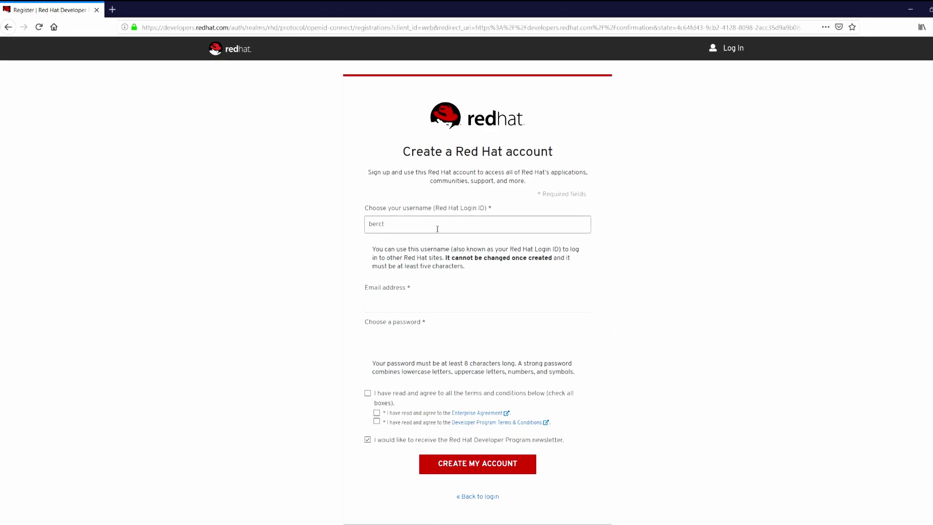
type("ube")
left_click(423, 304)
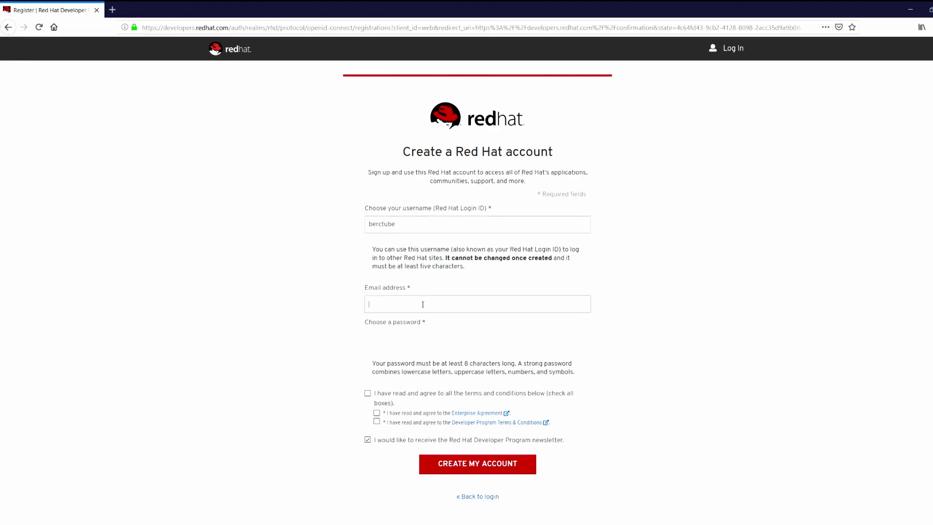
type("ber")
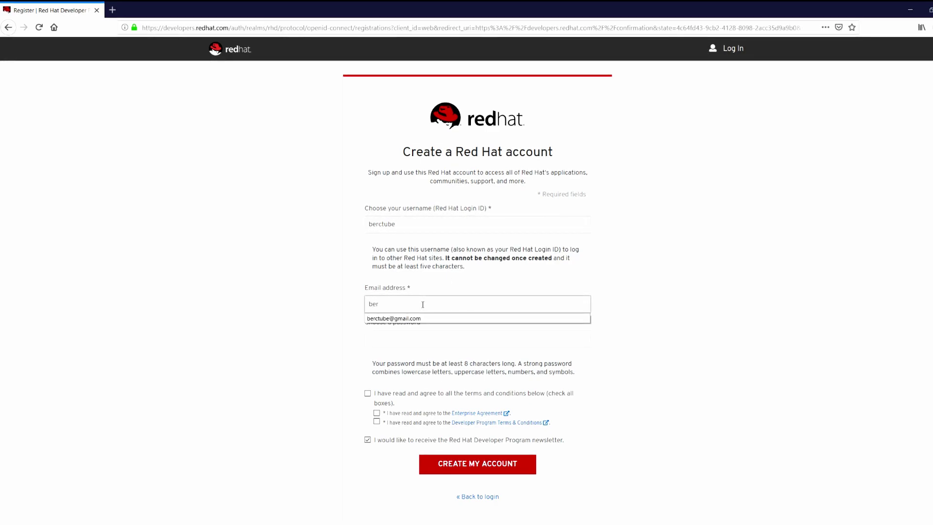
left_click(411, 319)
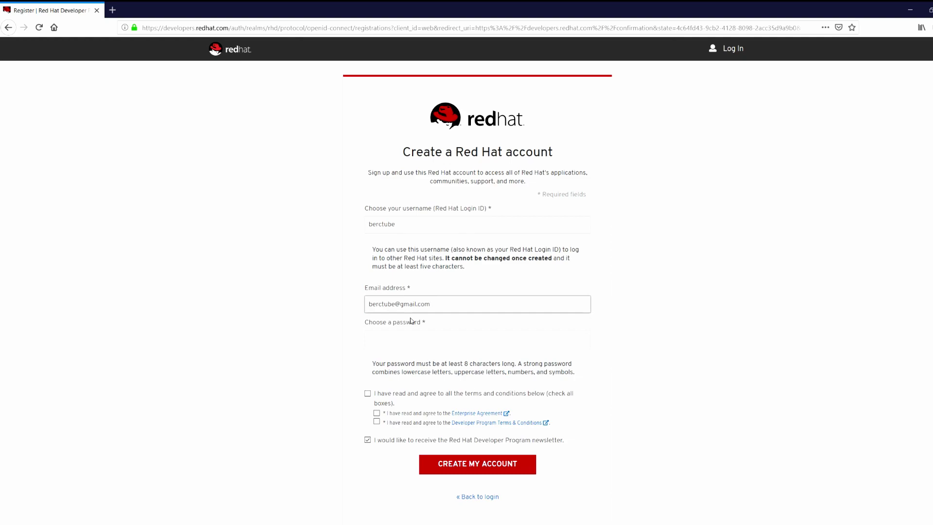
Enter the account password, accept the terms, and untick the developer newsletter.
left_click(405, 345)
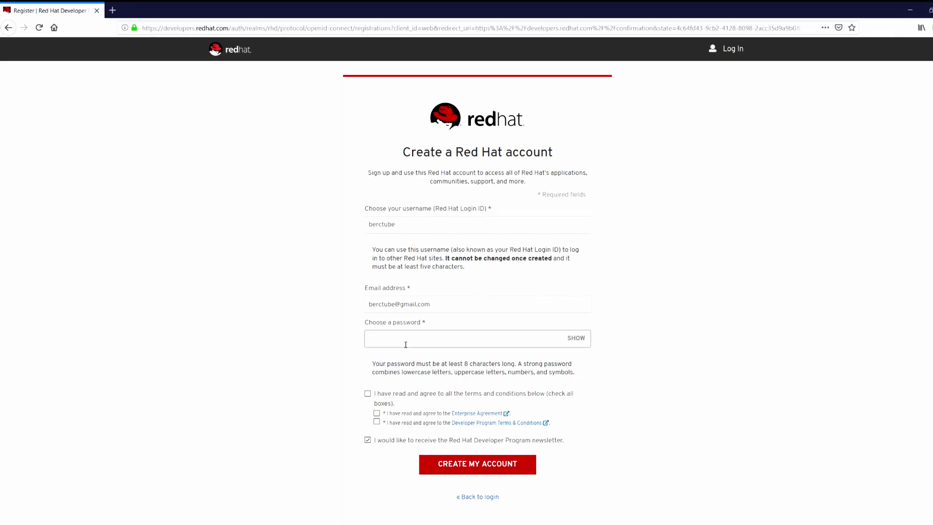
type("•••••")
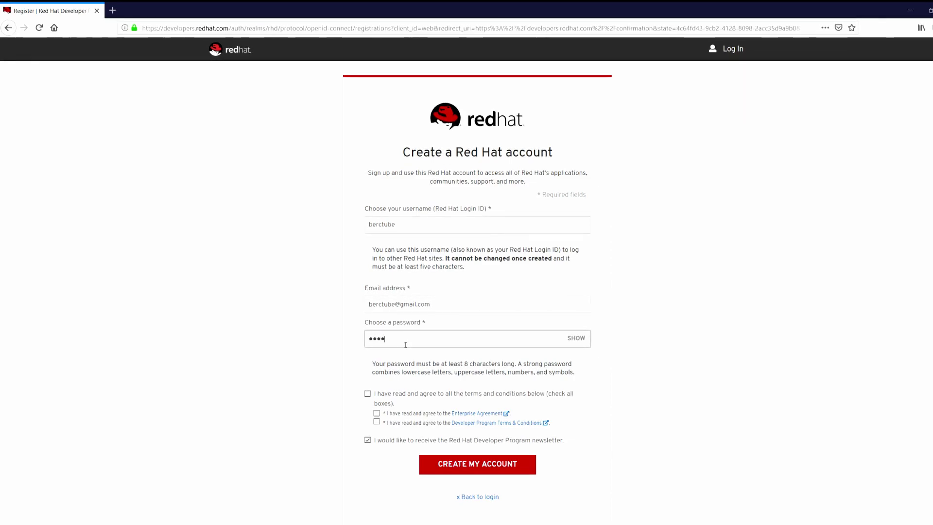
type("•••")
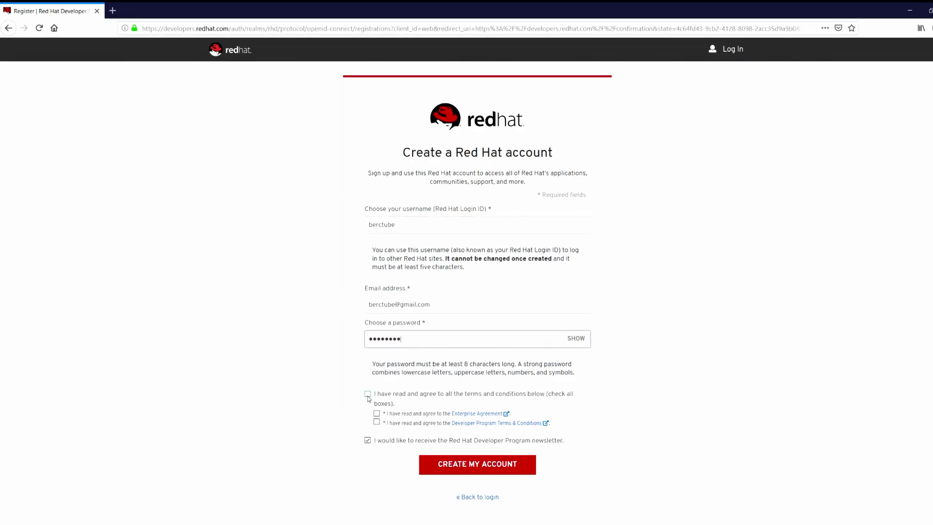
left_click(368, 395)
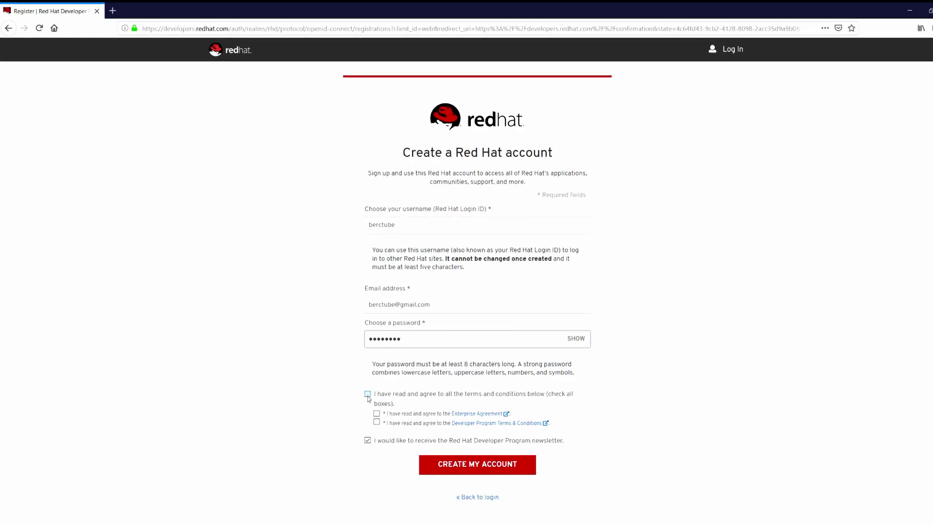
left_click(368, 441)
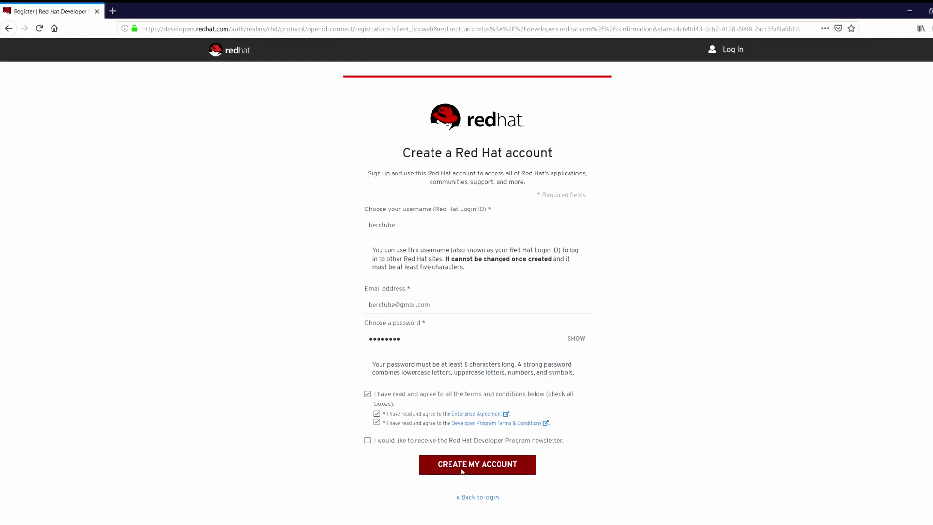
Submit the registration, let Firefox save the login, and switch to the Mail inbox.
left_click(462, 466)
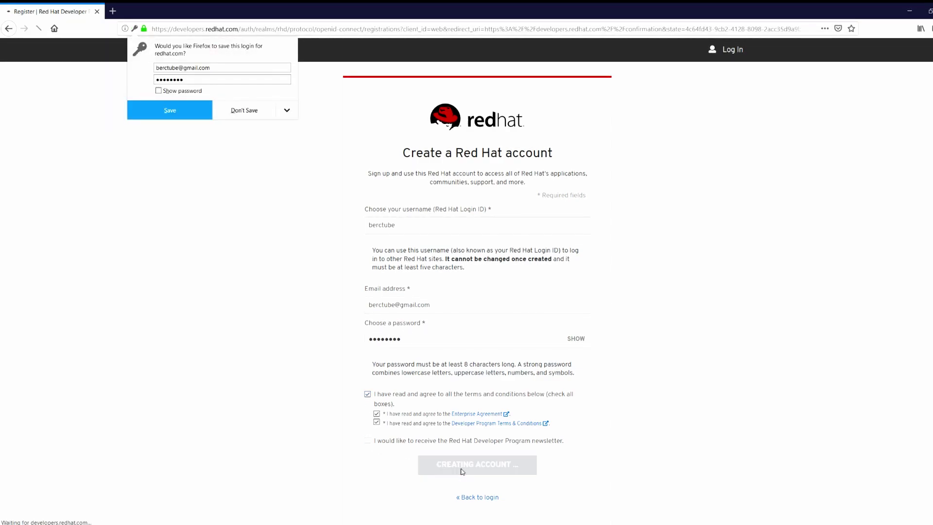
left_click(185, 116)
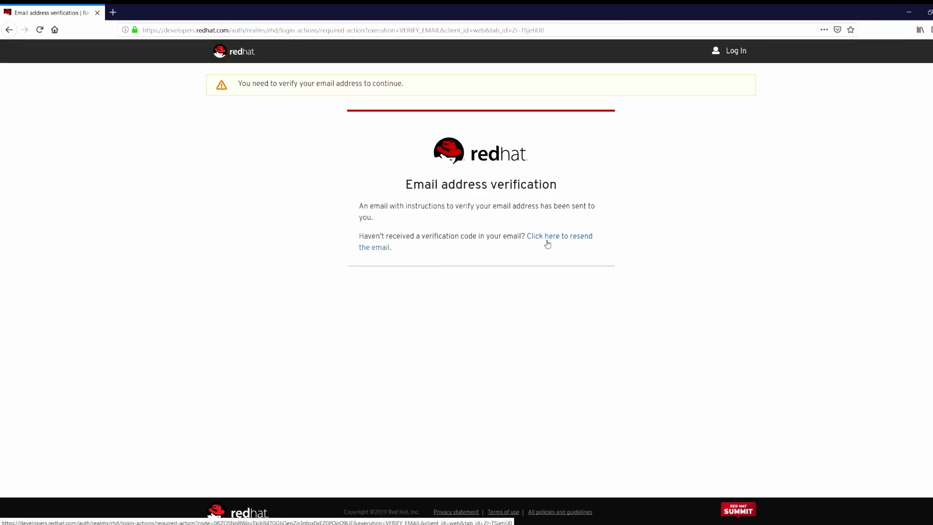
mouse_move(221, 524)
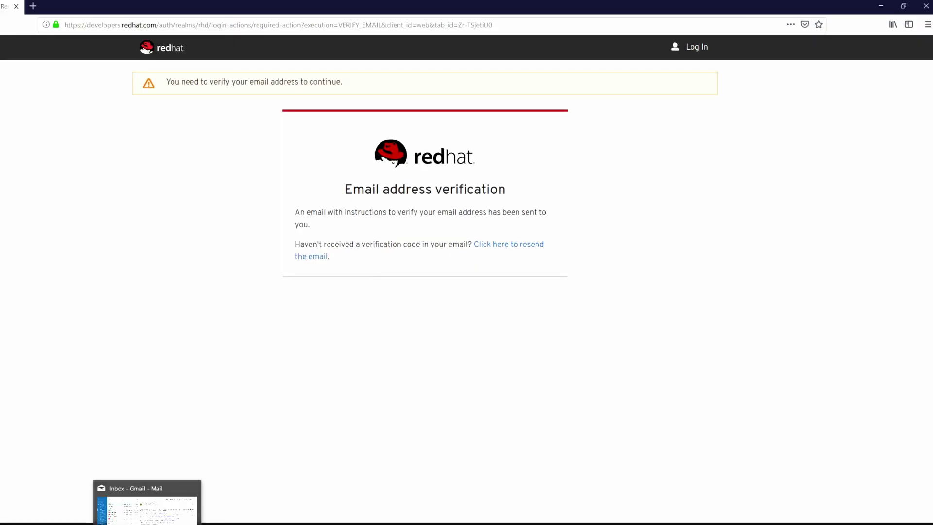
left_click(148, 505)
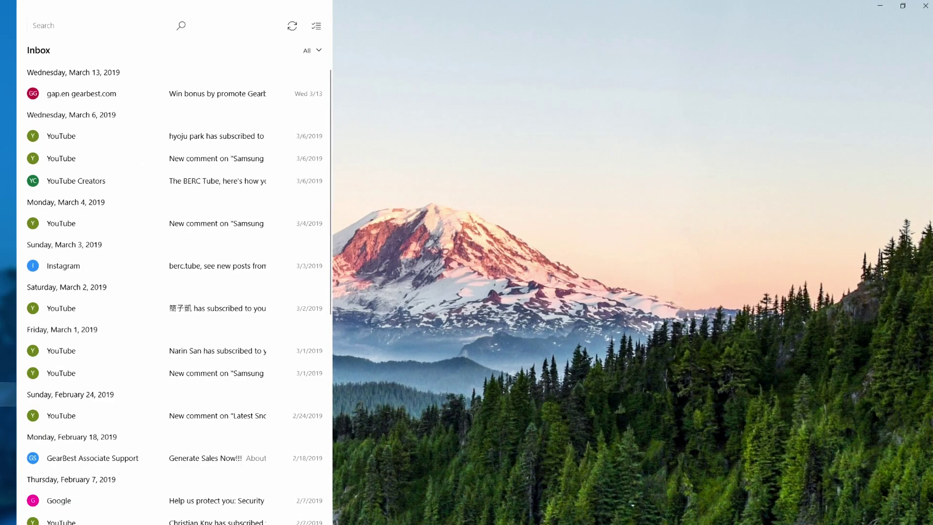
Open the Red Hat 'Verify email' message, copy its verification link, and minimize Mail.
left_click(203, 73)
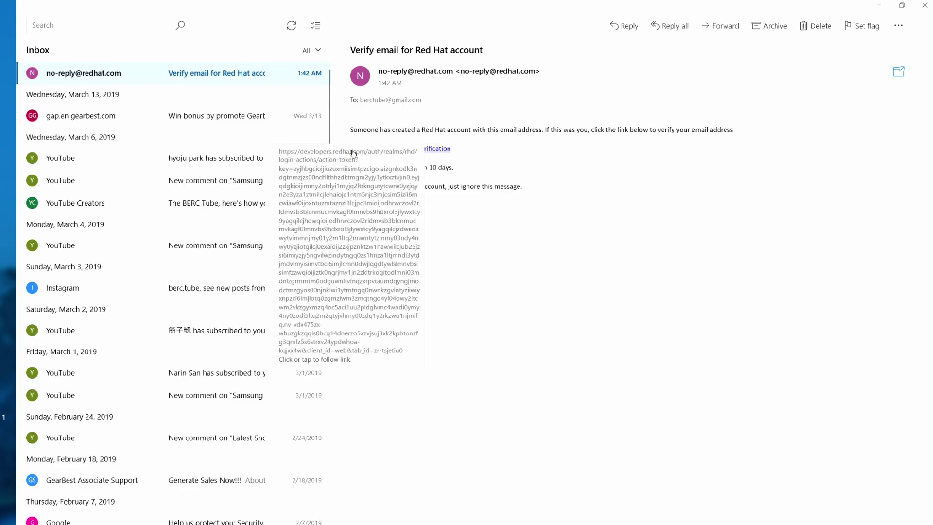
right_click(422, 150)
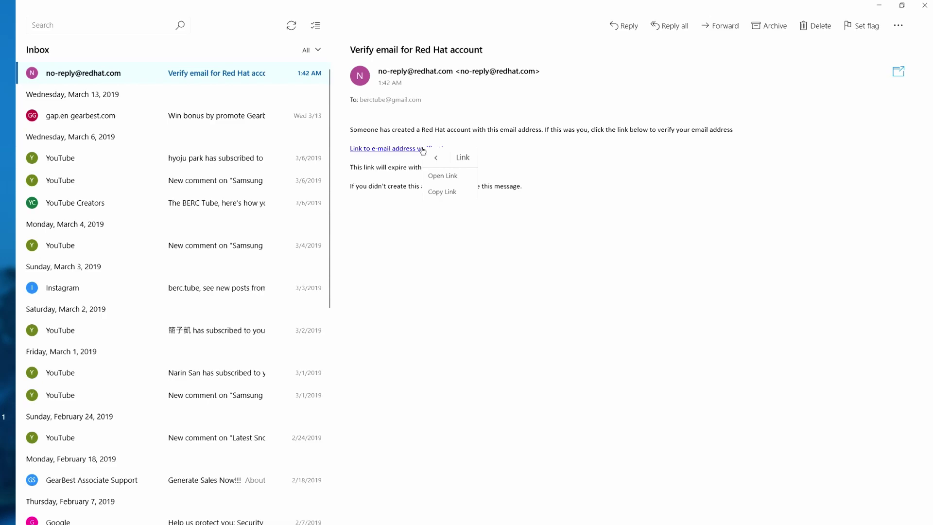
left_click(428, 196)
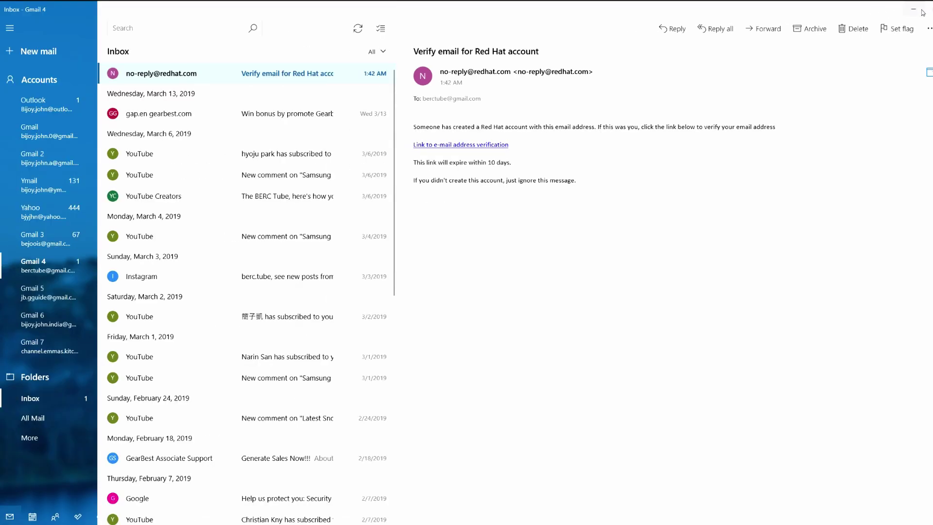
left_click(916, 10)
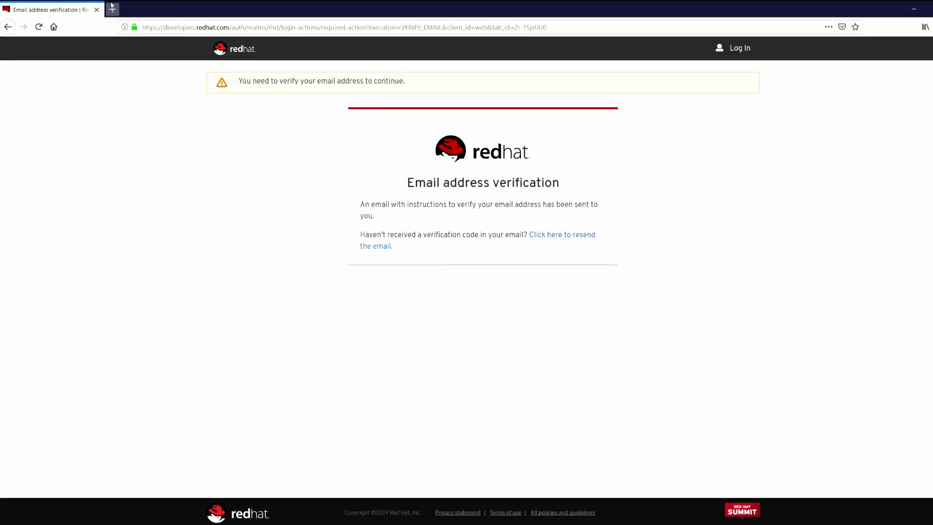
Load the copied verification link in a new tab to reach 'Thanks for registering!'.
left_click(113, 9)
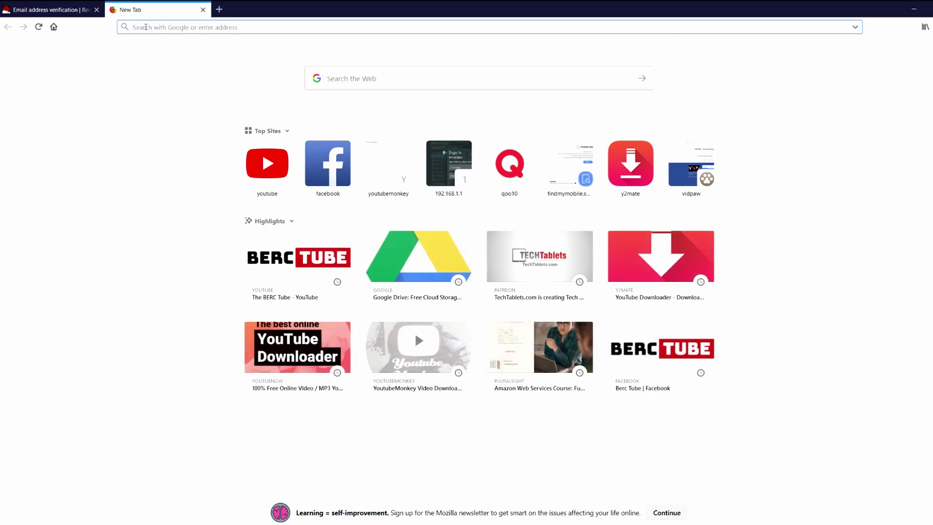
key("ctrl+v")
key("Return")
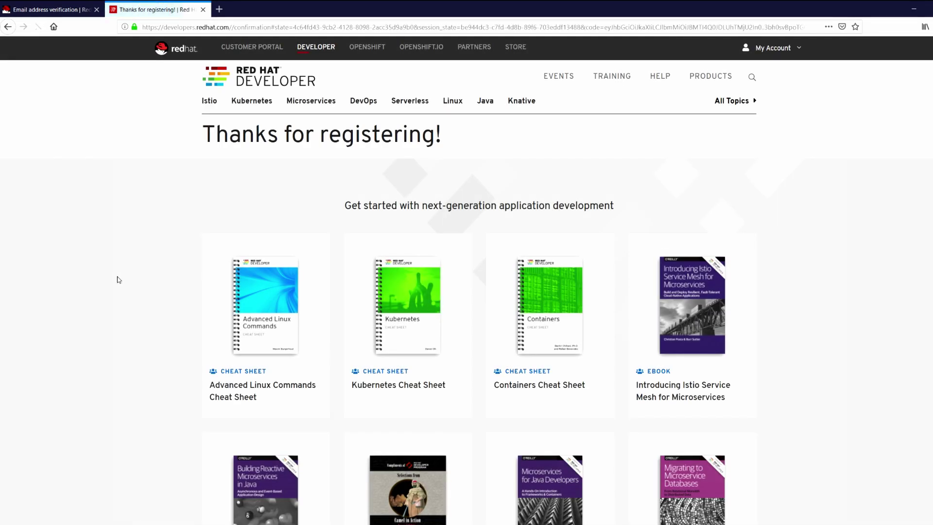
Go via the Linux topic page to the RHEL 8 Beta page and scroll to GET RHEL 8 BETA.
left_click(453, 101)
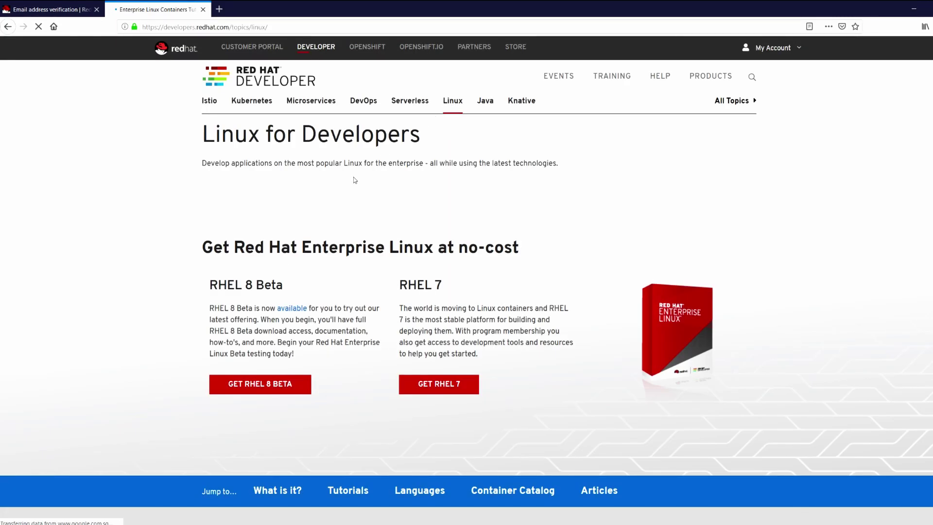
left_click(276, 386)
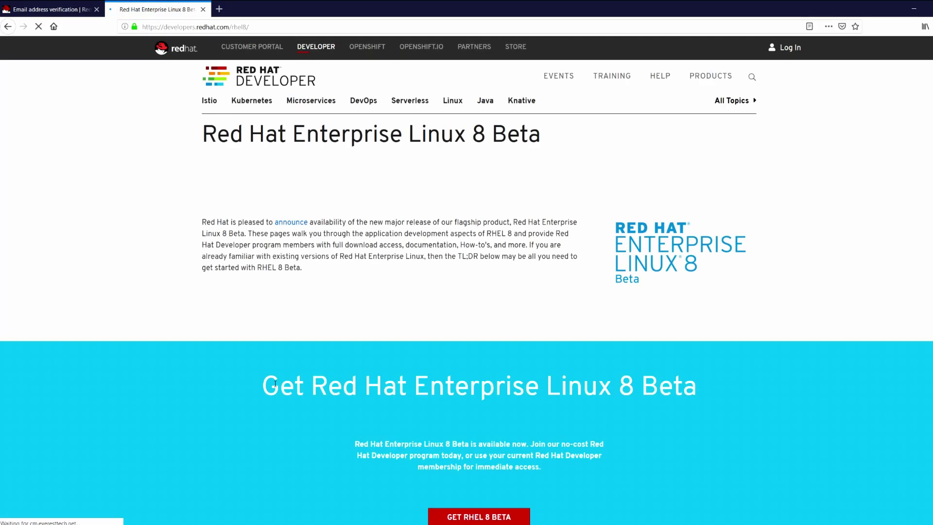
scroll(276, 384, "down", 2)
scroll(275, 384, "up", 2)
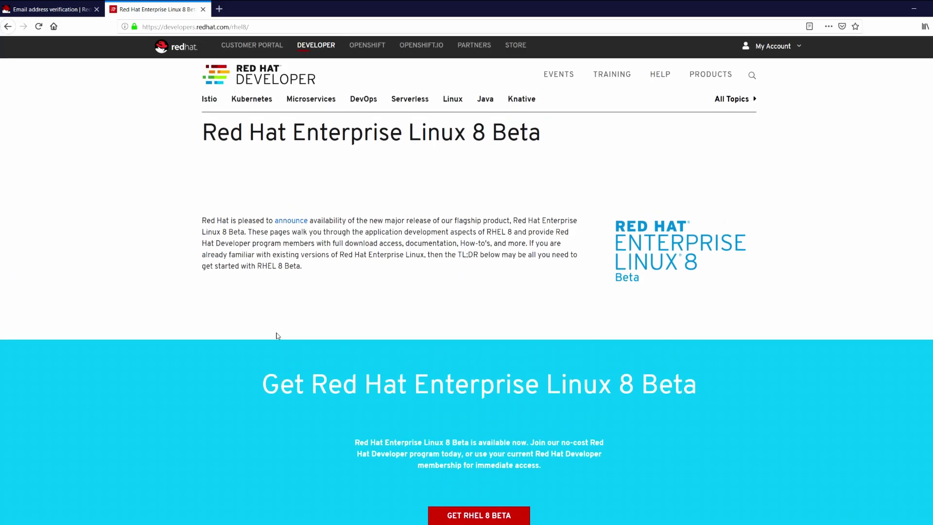
mouse_move(211, 219)
left_mouse_down()
mouse_move(286, 273)
mouse_move(202, 223)
left_mouse_up()
left_click(307, 270)
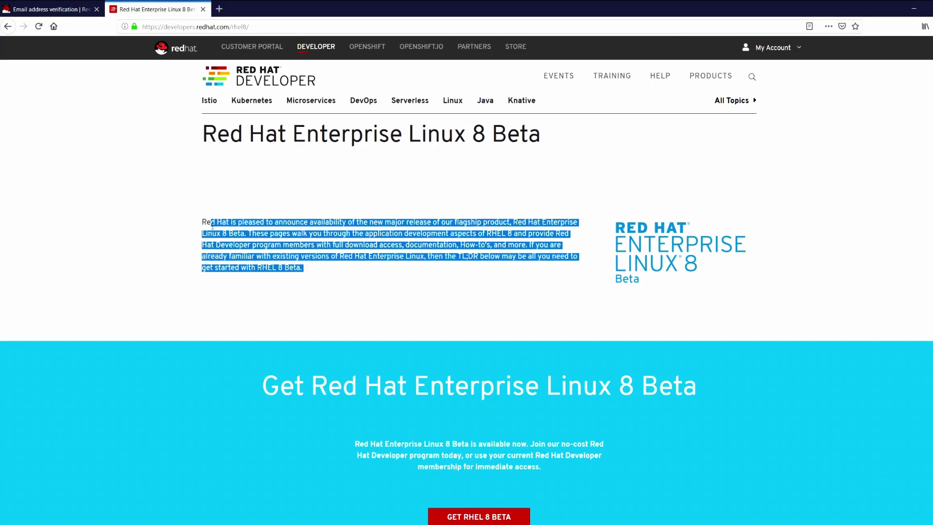
left_click(186, 273)
scroll(413, 366, "down", 1)
scroll(413, 364, "down", 2)
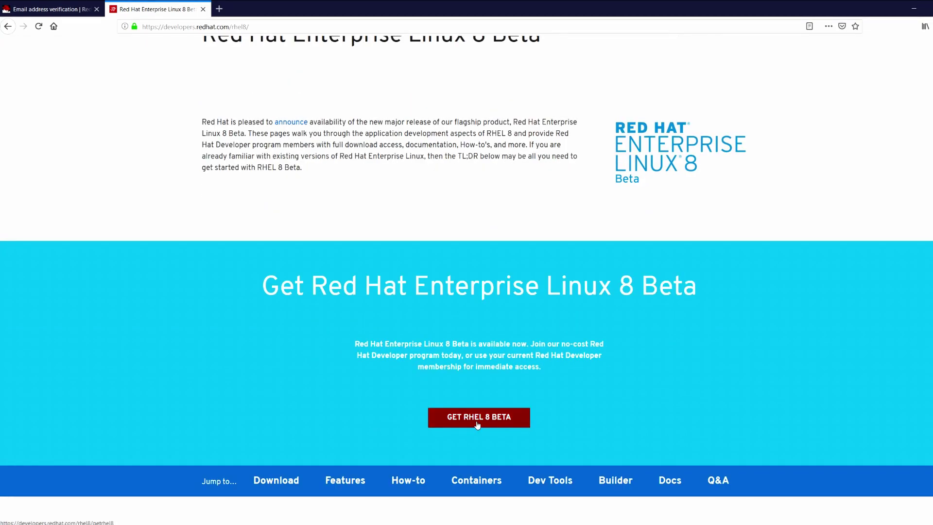
Open the Get RHEL 8 Beta page and read down to the 'If you DO have' subscriber steps.
left_click(478, 424)
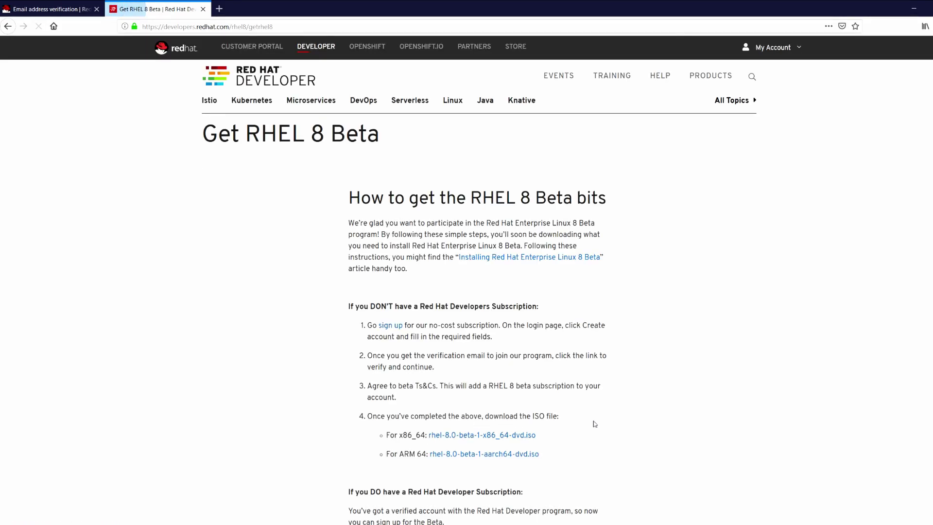
scroll(719, 411, "down", 2)
scroll(719, 412, "down", 1)
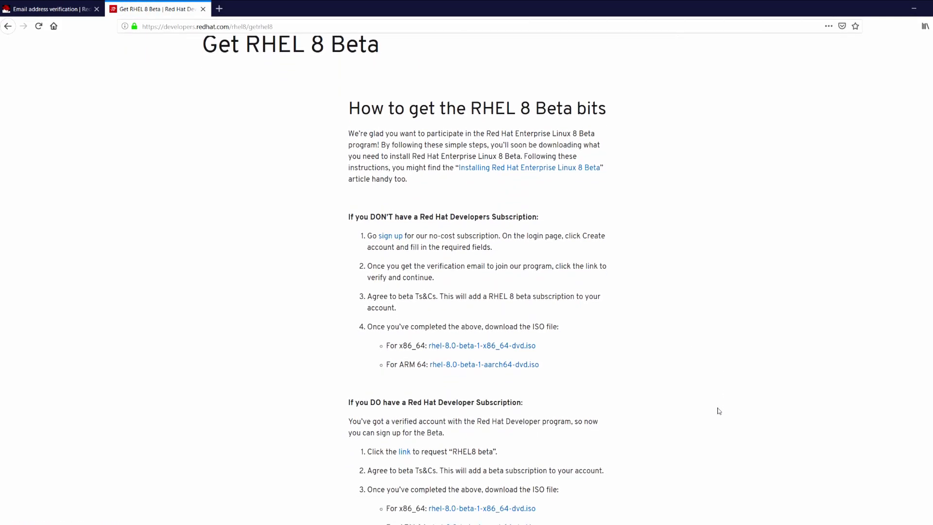
left_click_drag(350, 97, 482, 161)
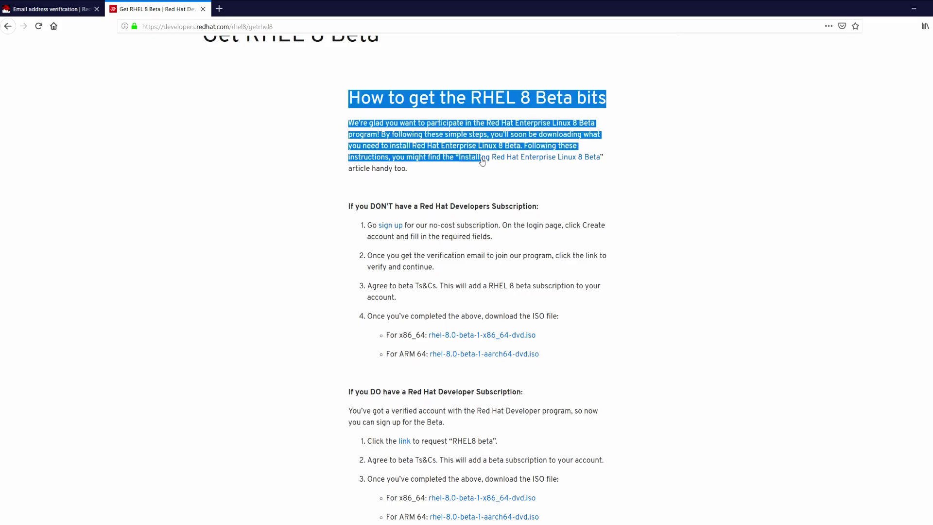
left_click(488, 225)
scroll(488, 226, "down", 1)
left_click_drag(550, 177, 348, 173)
left_click(529, 364)
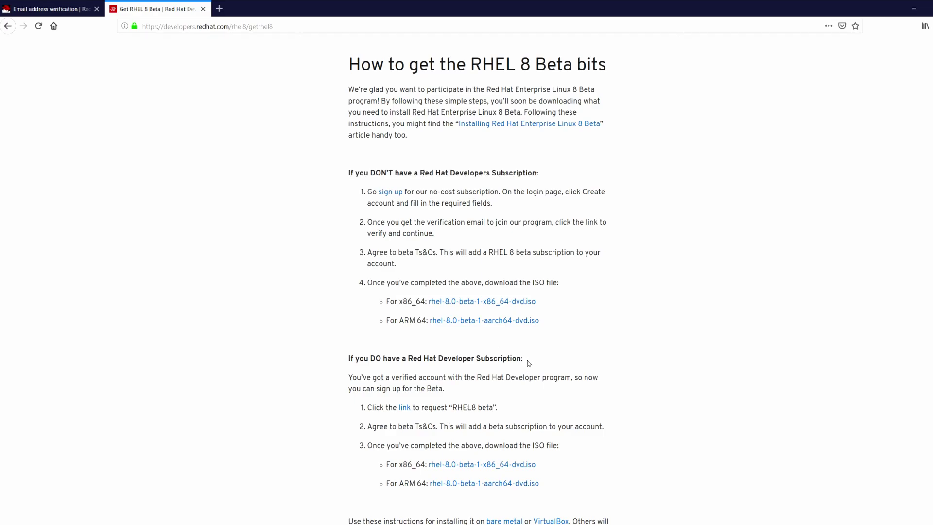
left_click_drag(518, 359, 343, 360)
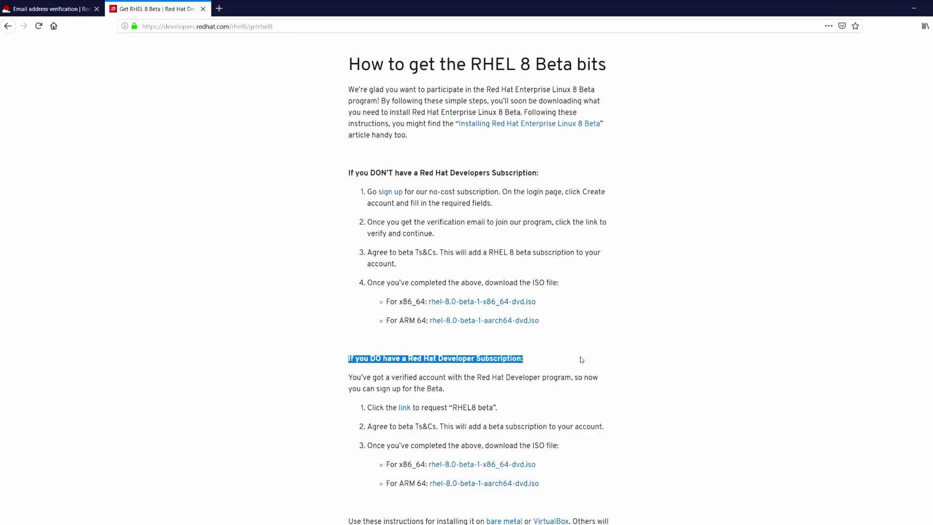
scroll(683, 334, "down", 1)
scroll(683, 334, "down", 3)
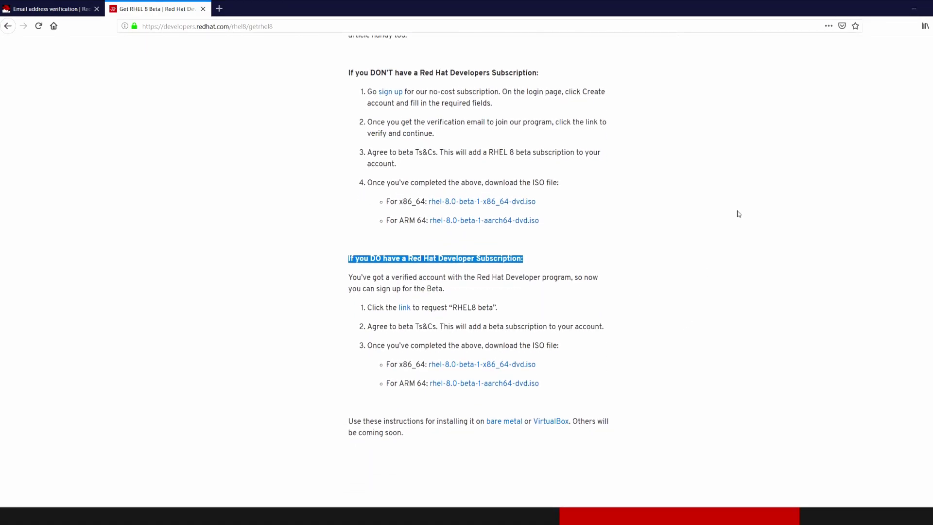
Follow the subscriber request link and fill in first name, last name and company.
left_click(407, 309)
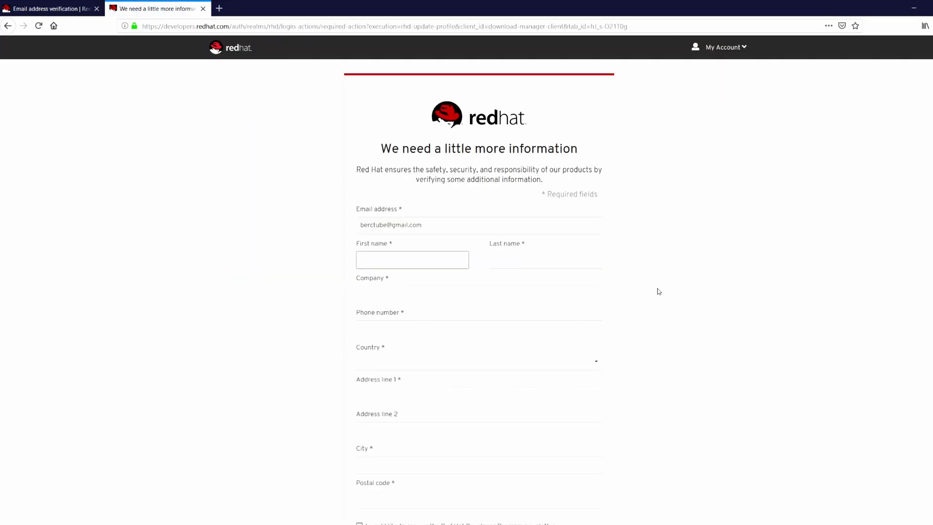
scroll(673, 361, "down", 4)
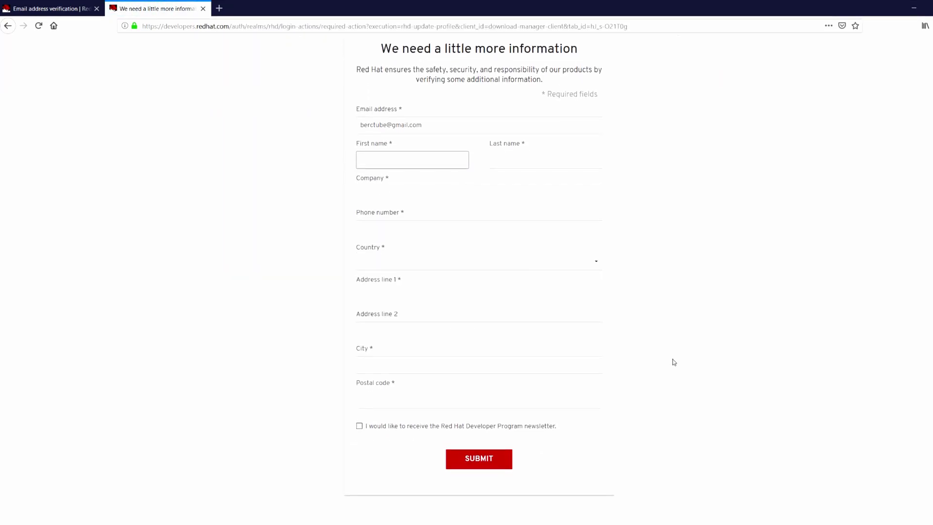
scroll(674, 362, "up", 3)
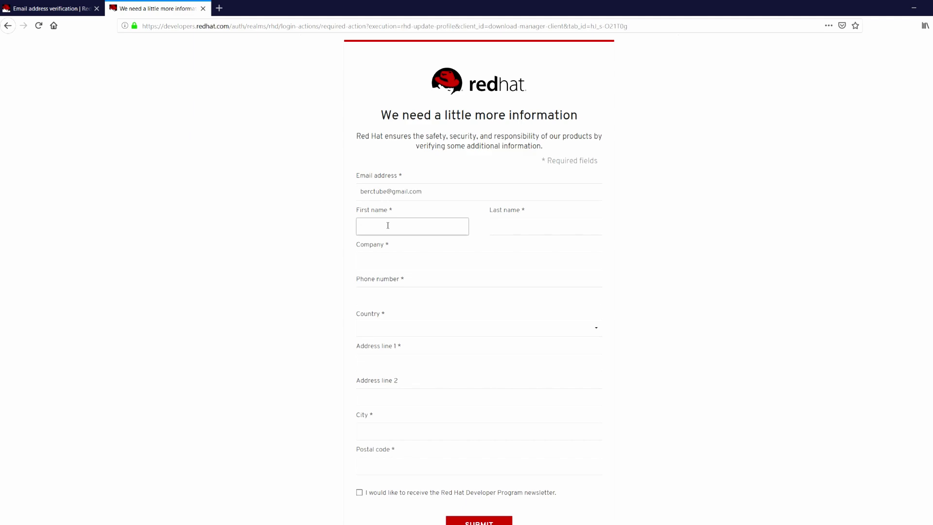
type("Ber")
type("C")
type("c")
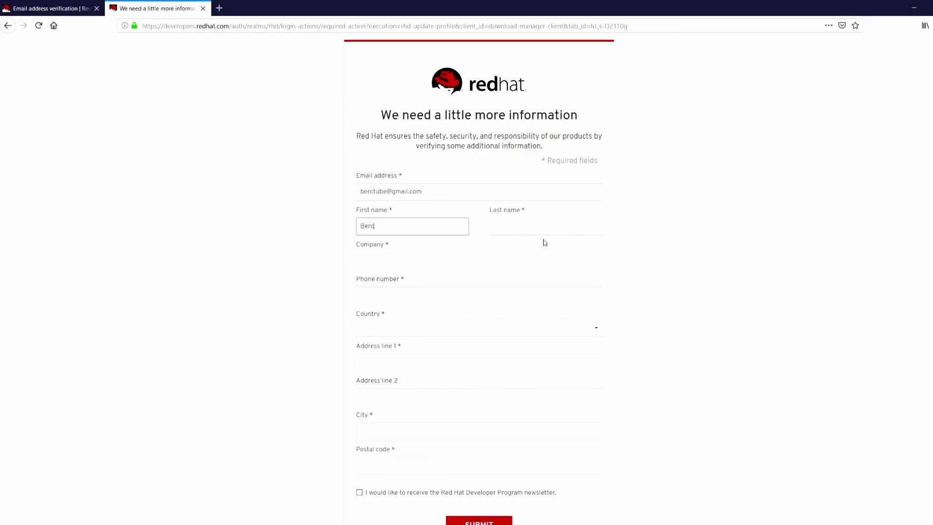
left_click(538, 223)
type("Tube")
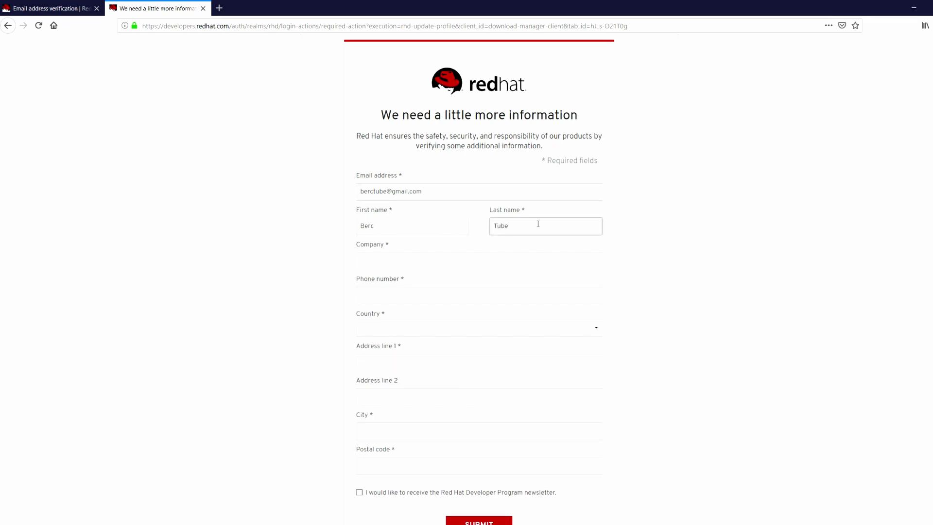
left_click(432, 262)
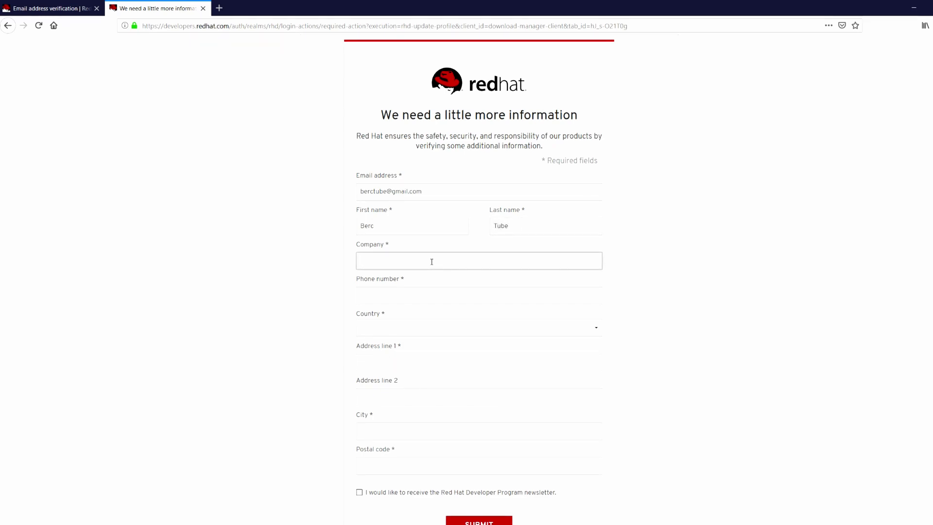
type("BercTube")
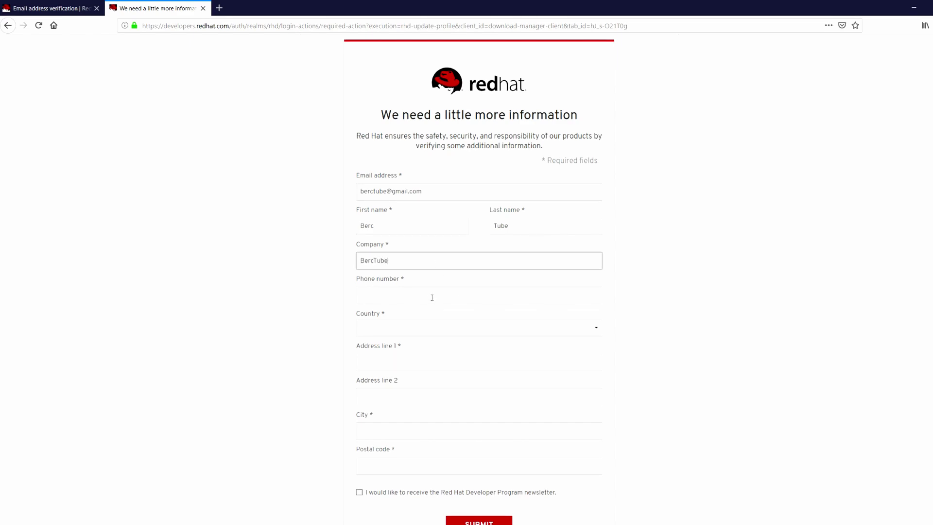
Choose the country, leave the Developer newsletter unchecked, and submit the information form.
left_click(432, 297)
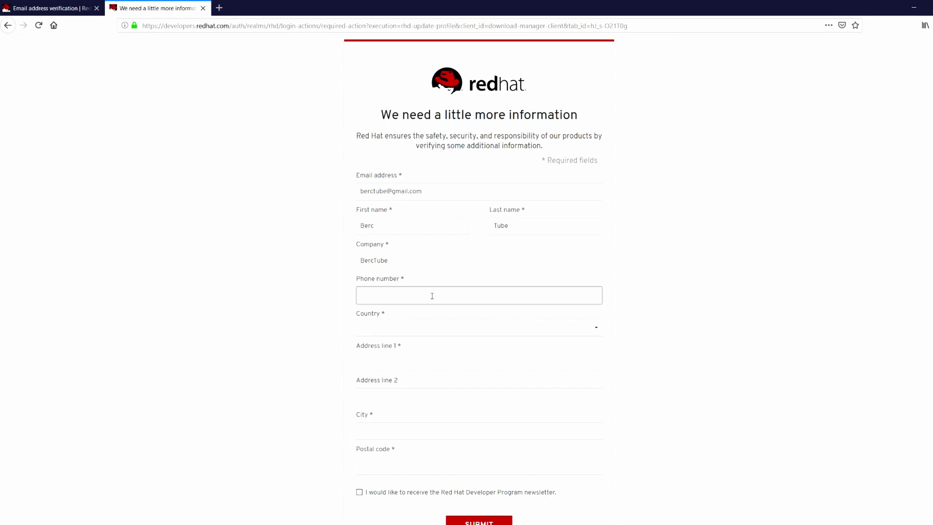
scroll(432, 296, "down", 1)
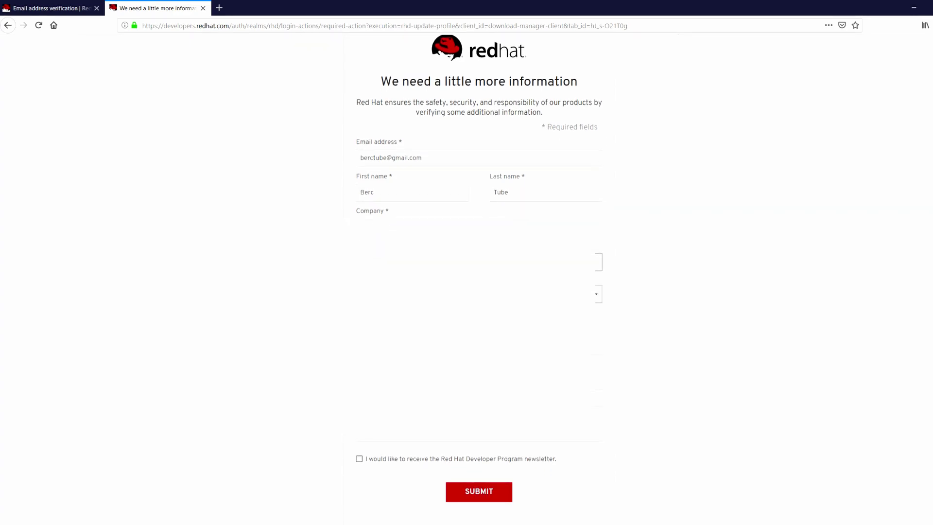
scroll(479, 280, "up", 1)
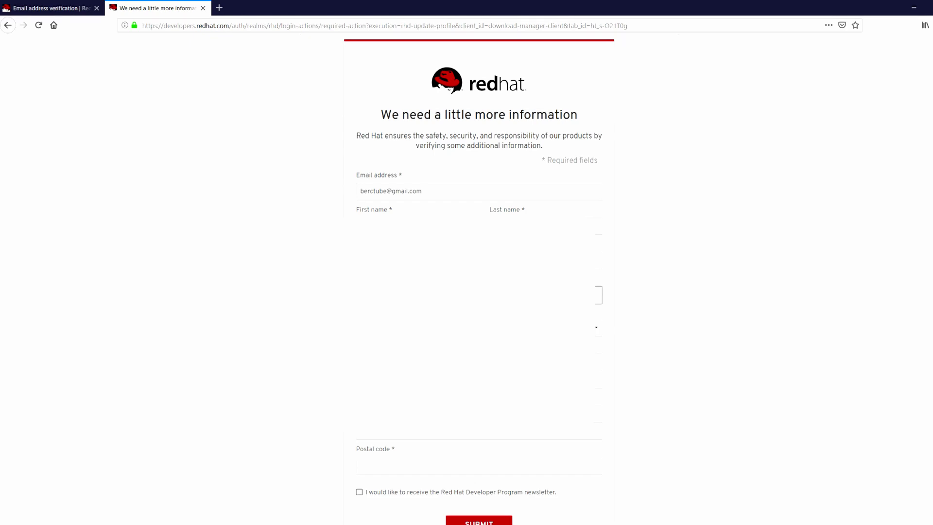
left_click(597, 327)
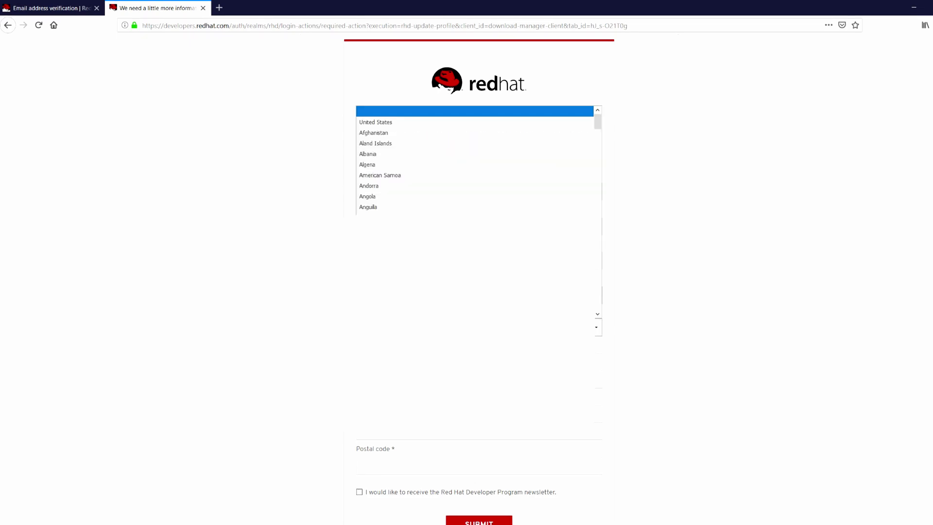
scroll(479, 160, "down", 20)
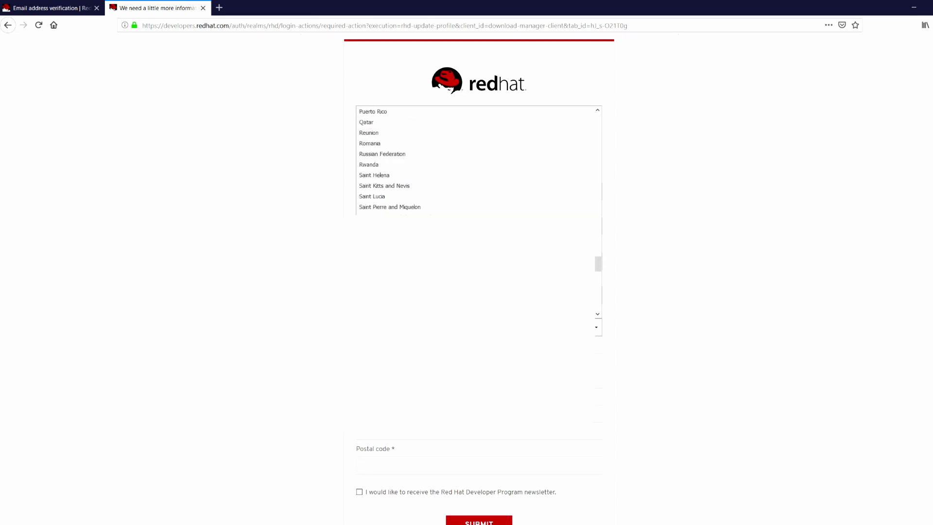
key("Return")
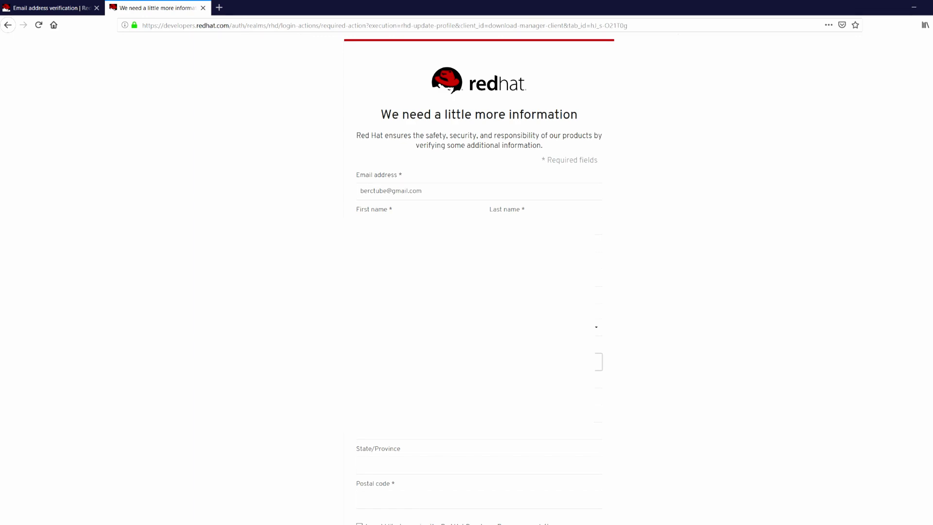
scroll(479, 273, "down", 2)
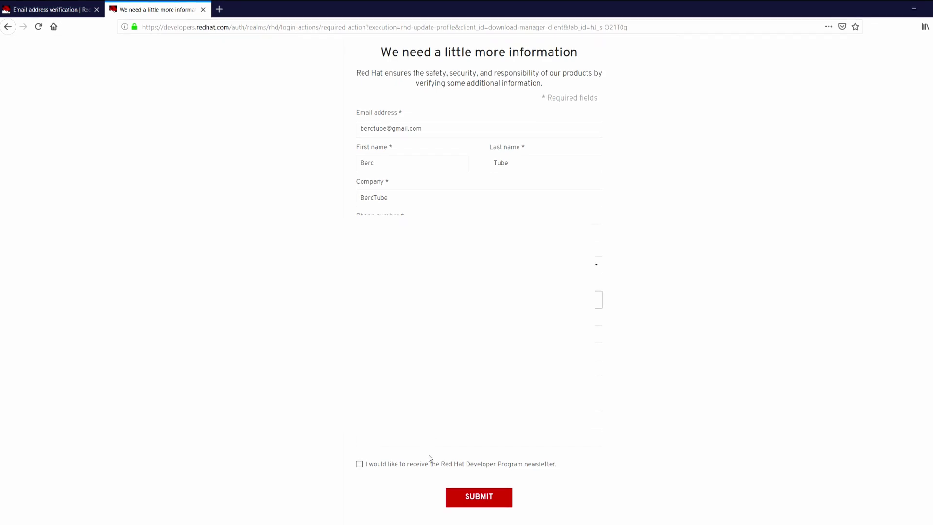
left_click(364, 465)
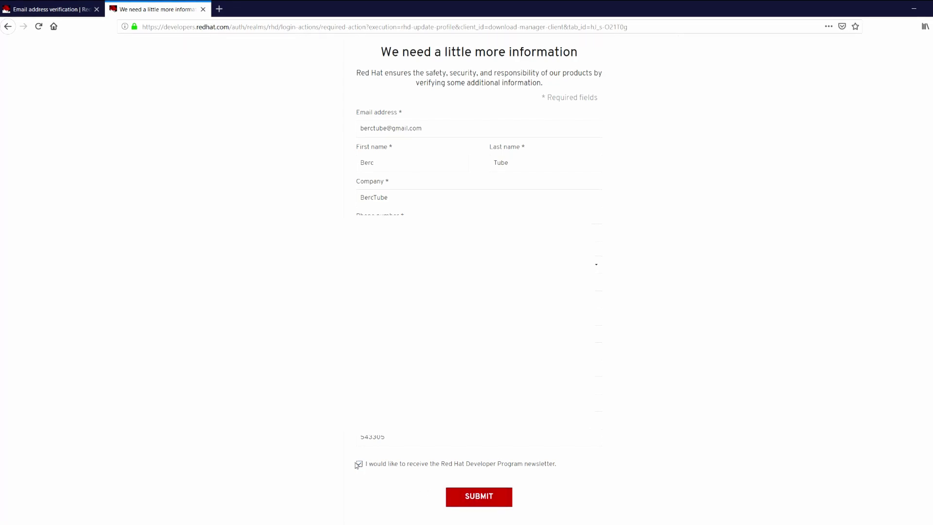
left_click(360, 464)
left_click(498, 496)
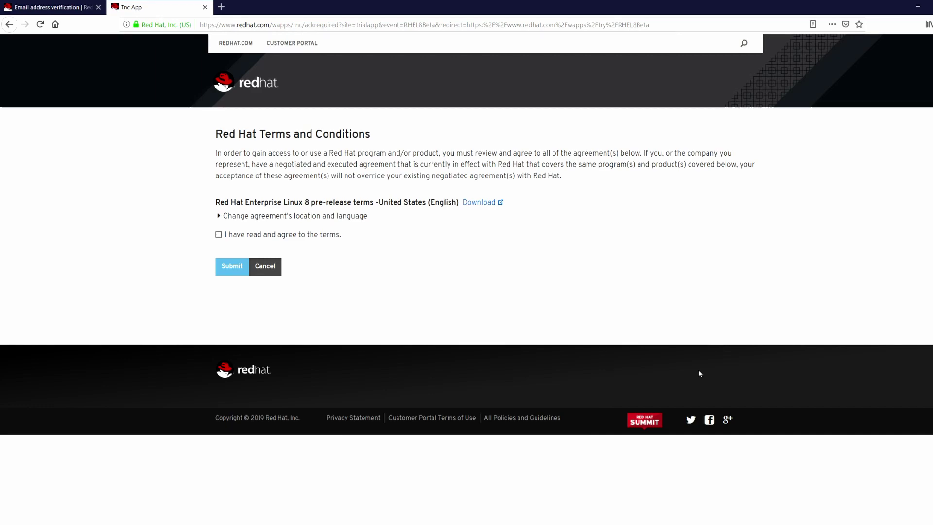
Tick 'I have read and agree to the terms' and submit the RHEL 8 pre-release agreement.
left_click(218, 235)
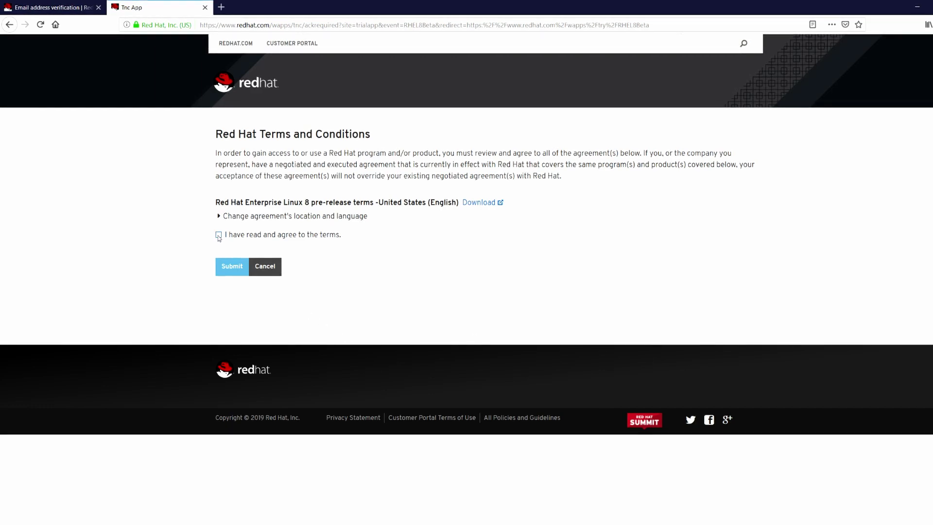
left_click(228, 274)
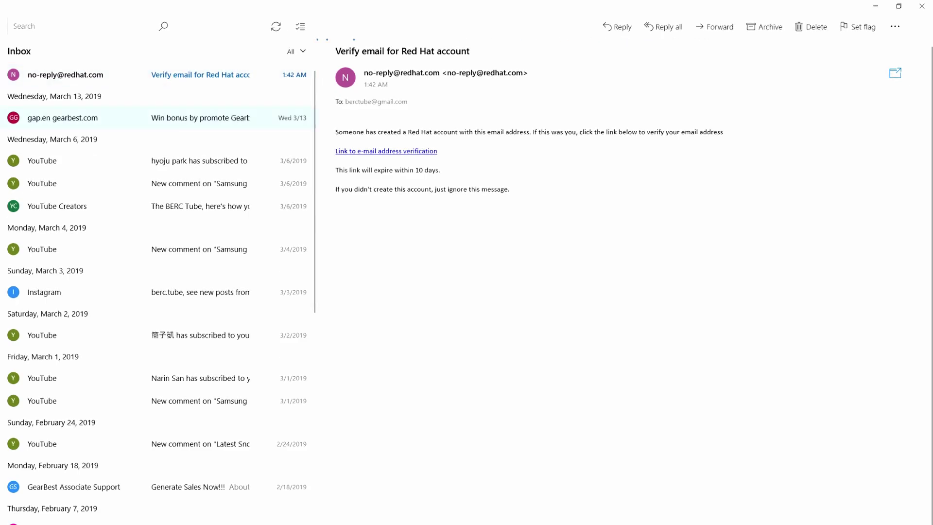
Sync Mail, open the 'Get started with RHEL 8 Beta' e-mail, and copy its Customer Portal link.
left_click(275, 28)
left_click(60, 77)
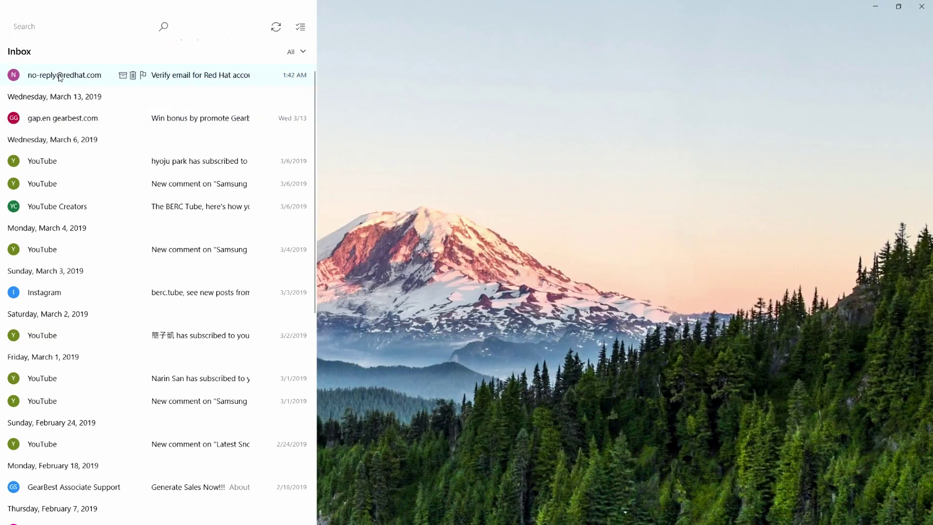
left_click(41, 81)
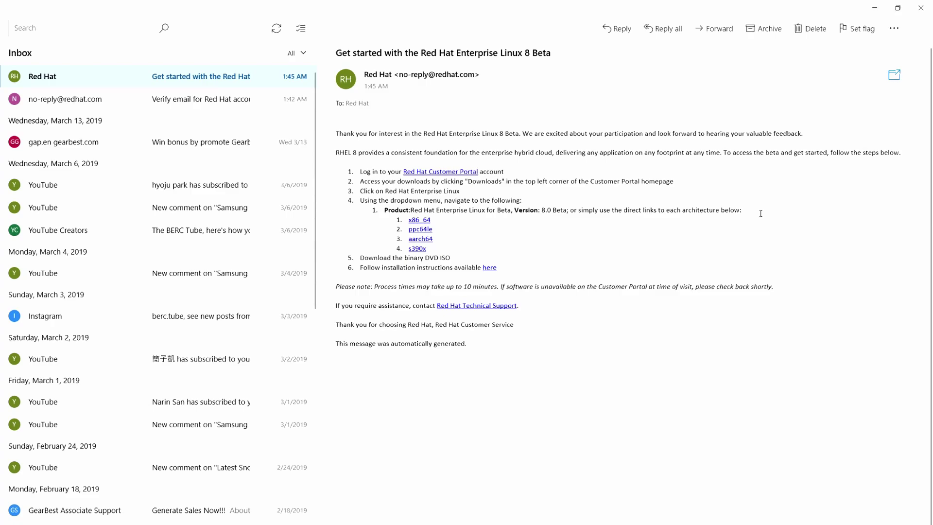
right_click(443, 173)
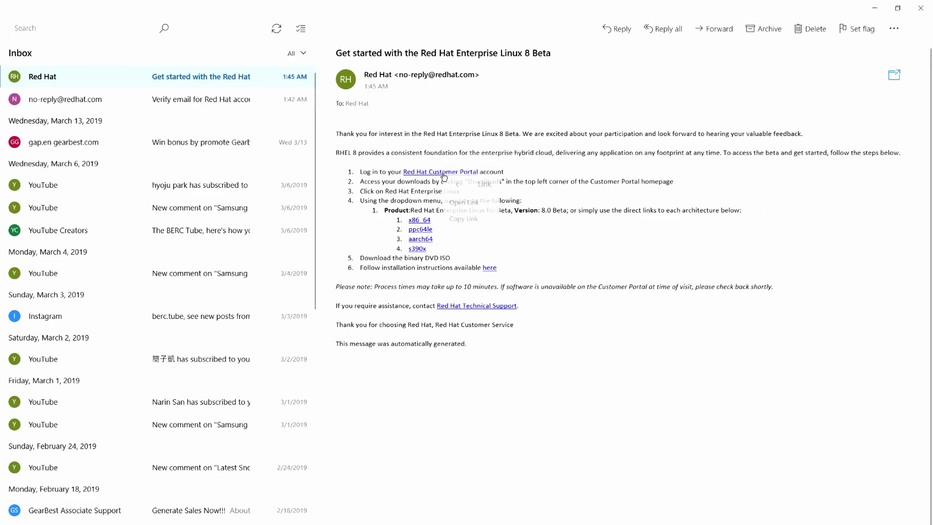
left_click(467, 219)
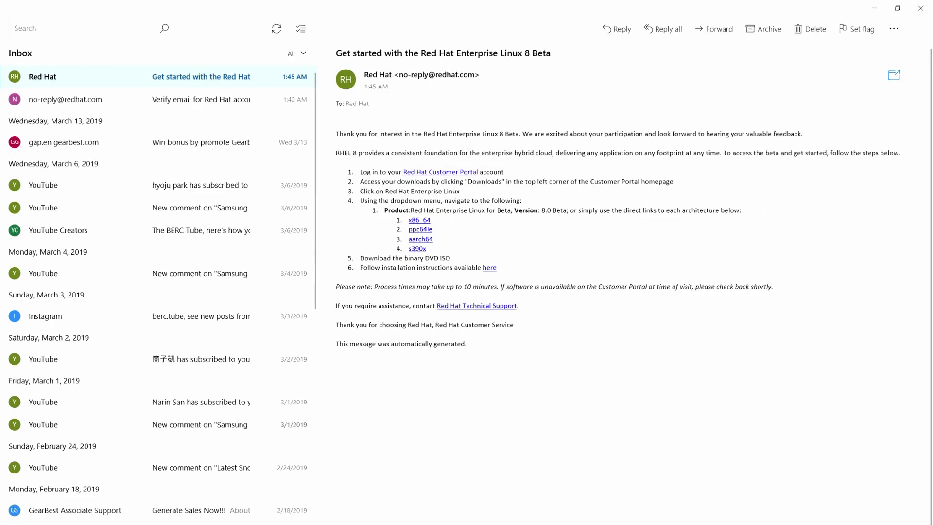
Load the copied Customer Portal link in a new Firefox tab and go to the account's My Profile page.
left_click(170, 486)
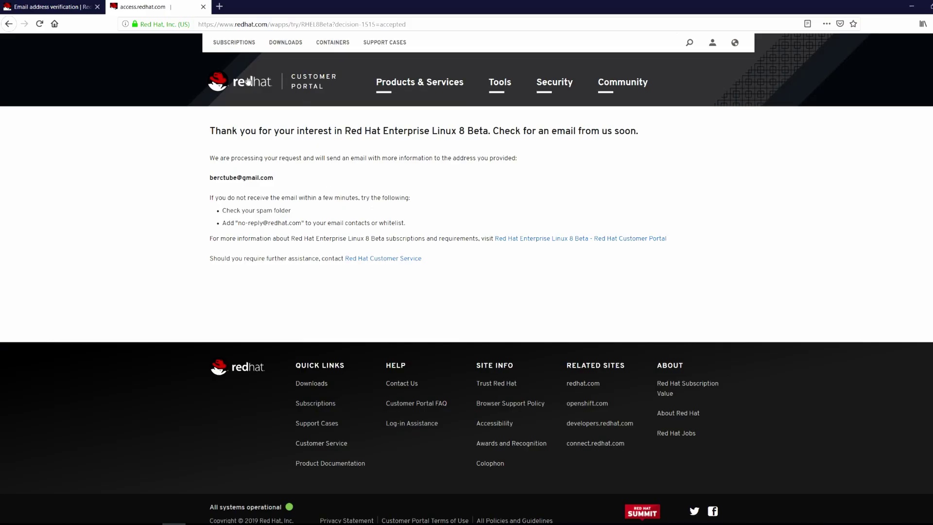
left_click(220, 8)
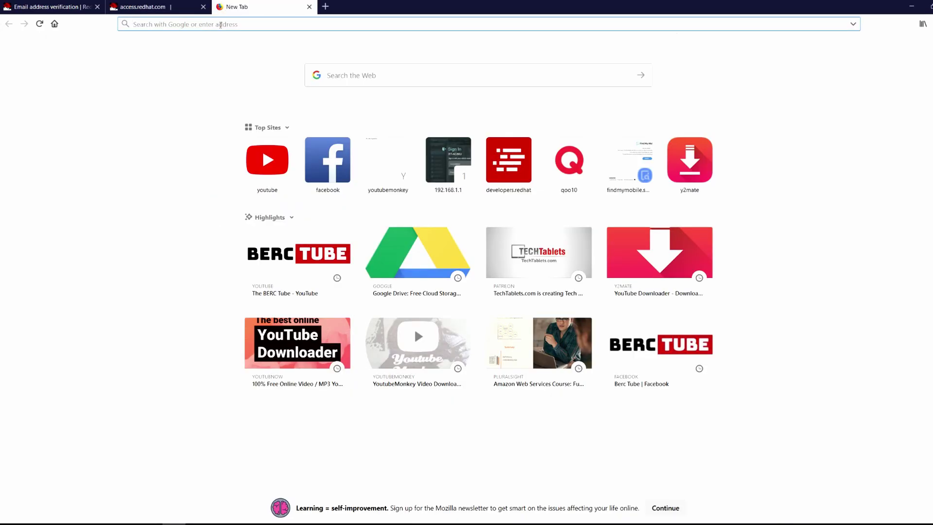
key("ctrl+v")
key("Return")
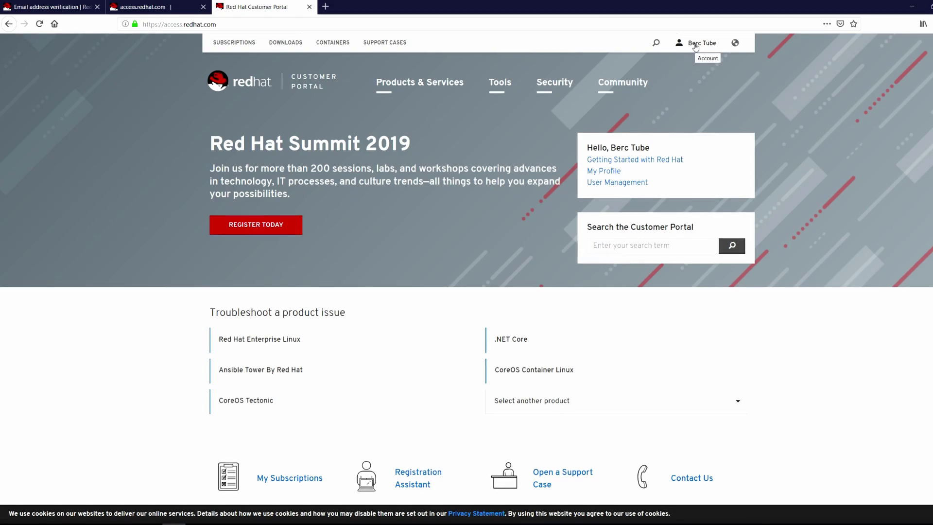
left_click(696, 44)
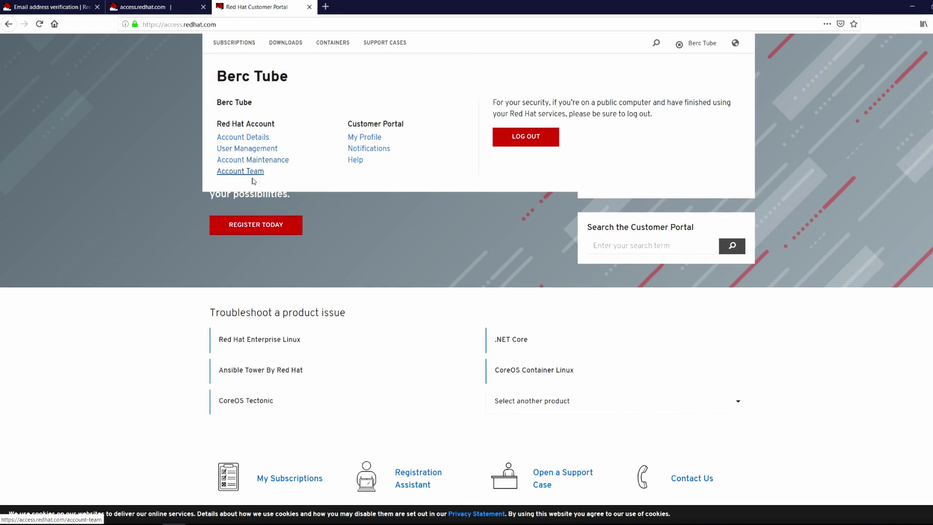
left_click(361, 139)
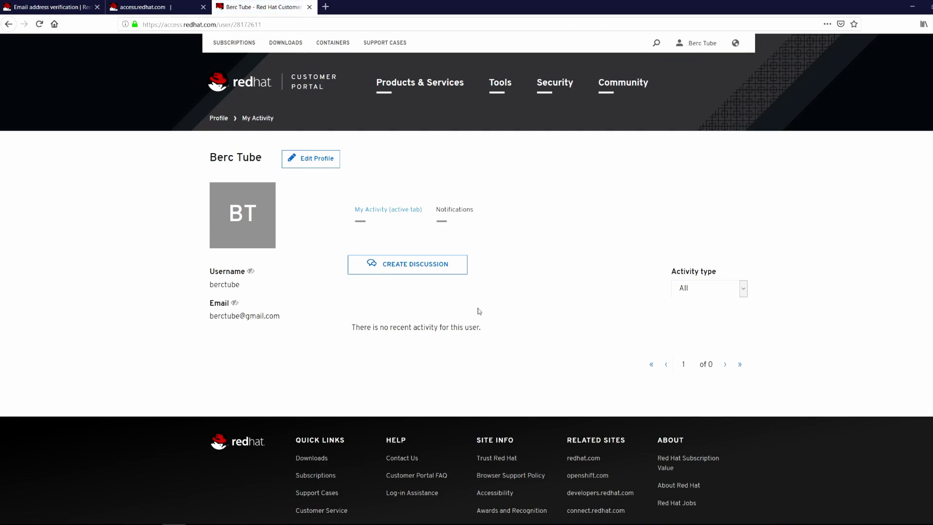
Open the Red Hat Beta Access subscription (RH00069) under Subscriptions and review its Products Provided list.
left_click(223, 47)
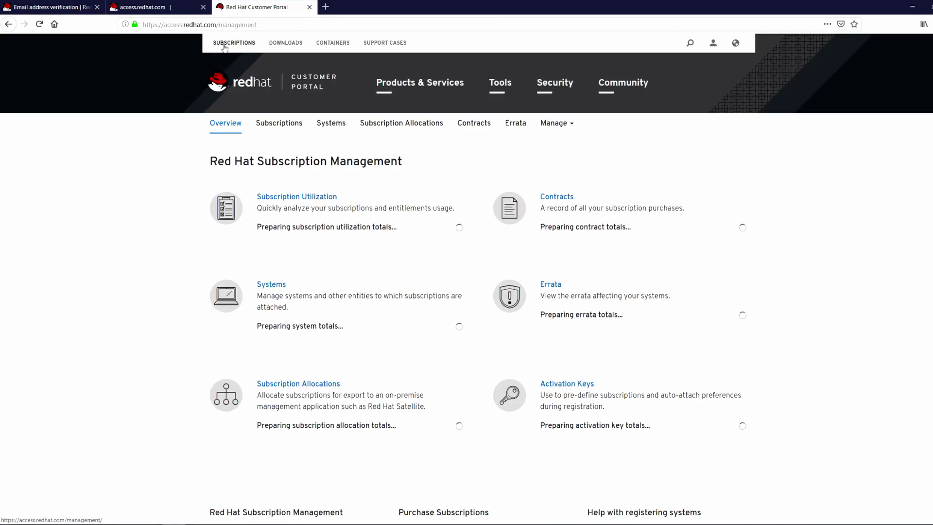
left_click(281, 125)
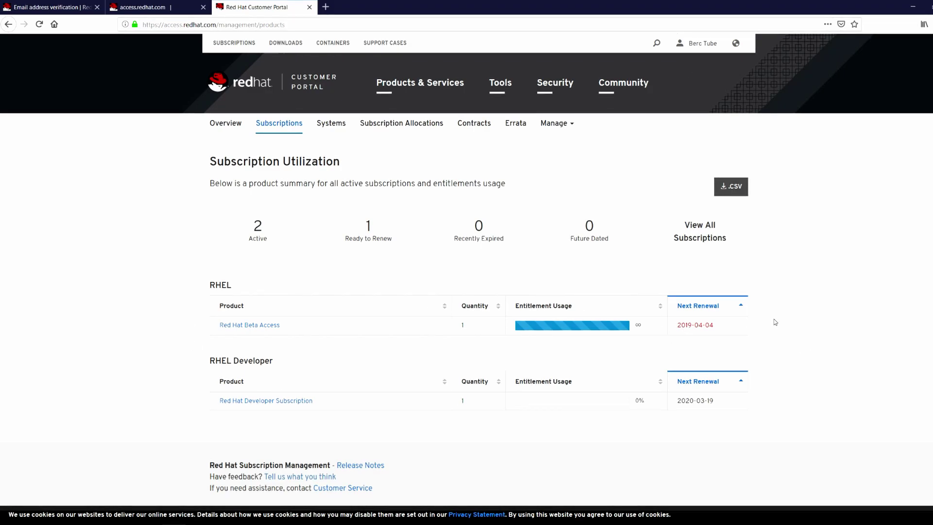
left_click(248, 325)
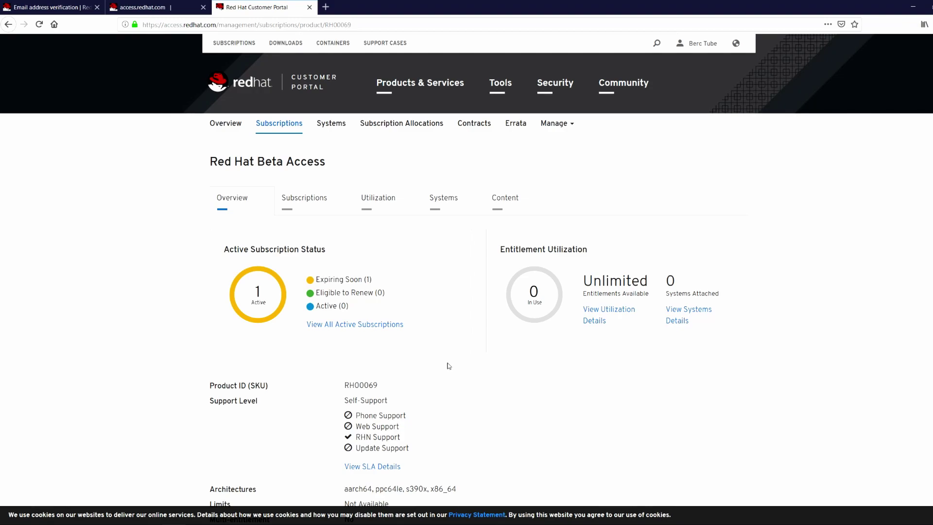
scroll(449, 366, "down", 3)
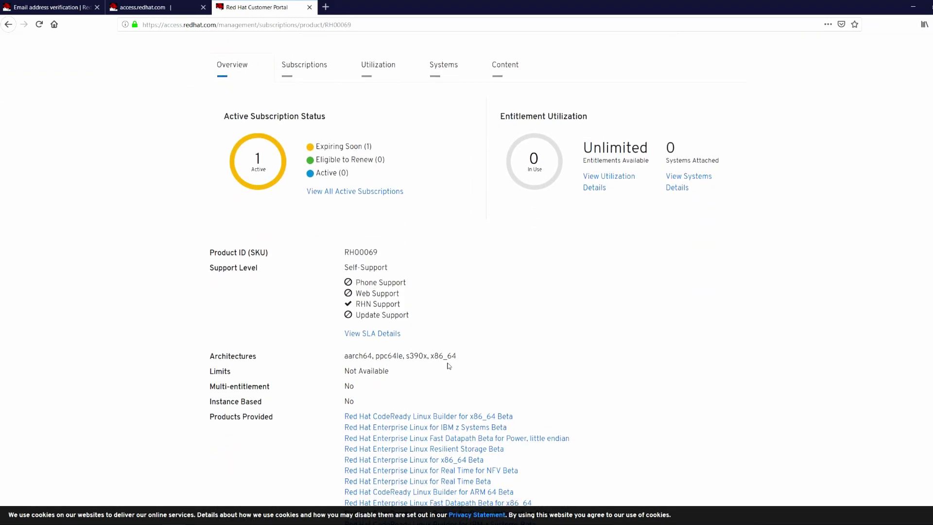
scroll(449, 365, "up", 2)
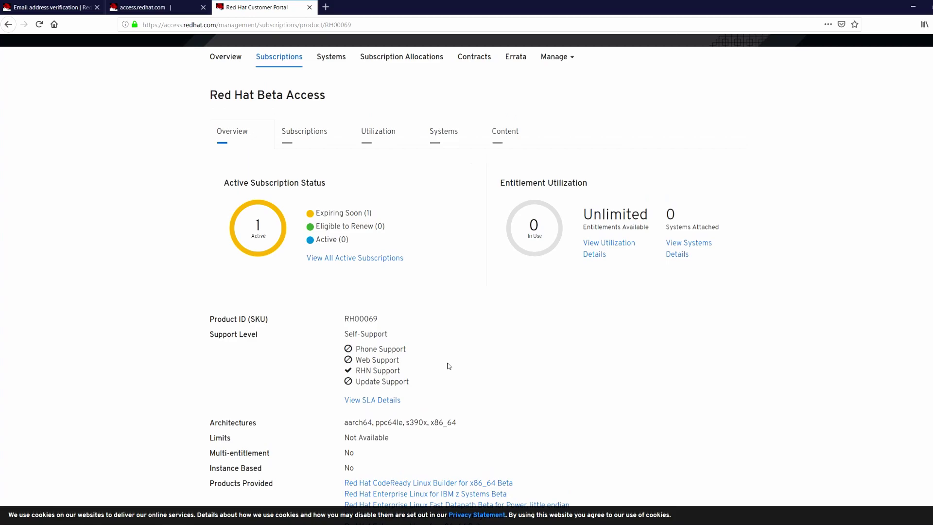
scroll(449, 365, "down", 4)
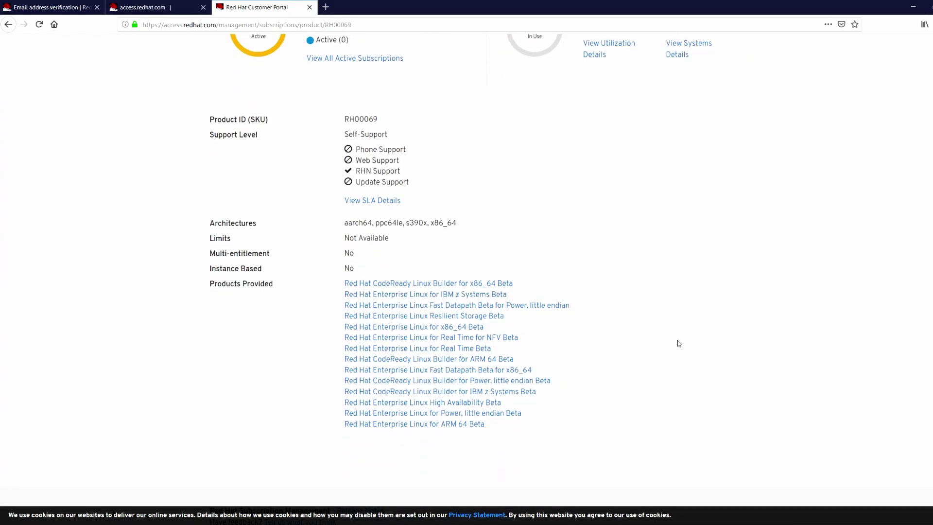
scroll(679, 343, "down", 2)
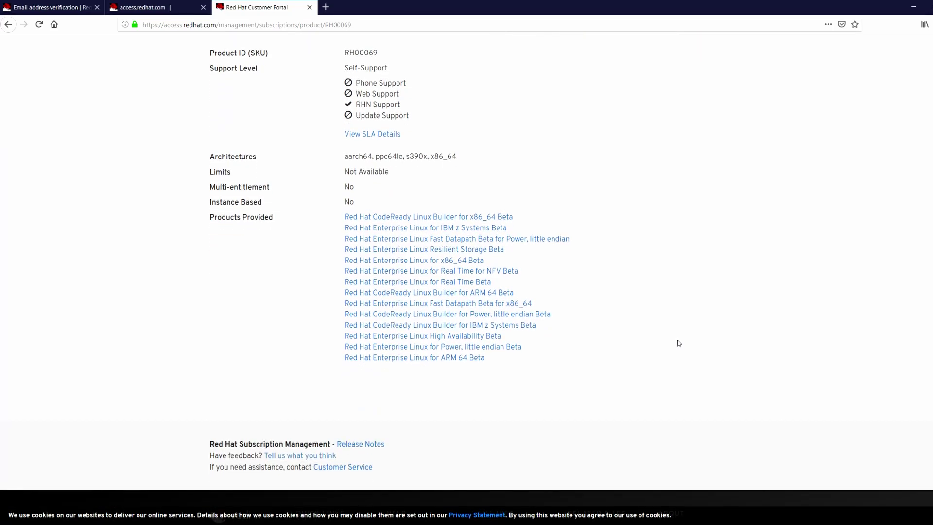
scroll(680, 343, "up", 6)
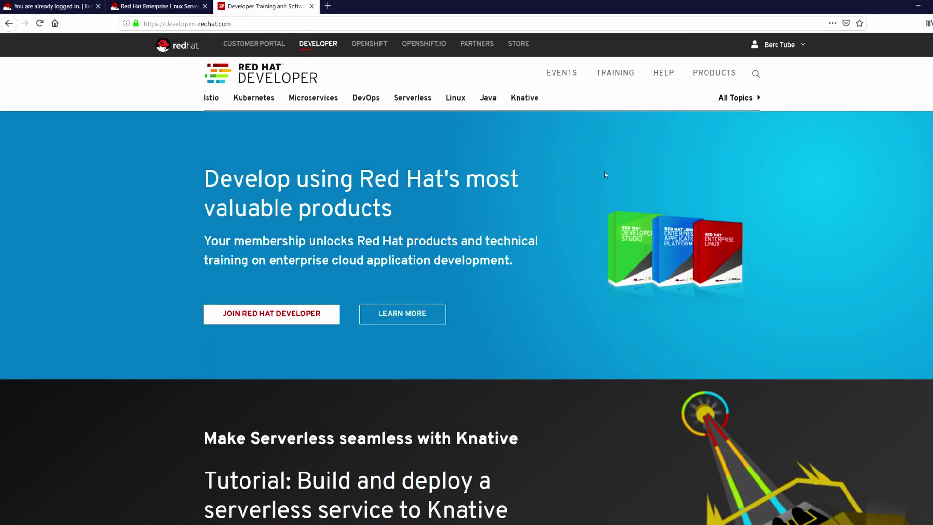
From the Linux topics page, request the rhel-8.0-beta-1-x86_64-dvd.iso download on Get RHEL 8 Beta.
left_click(455, 100)
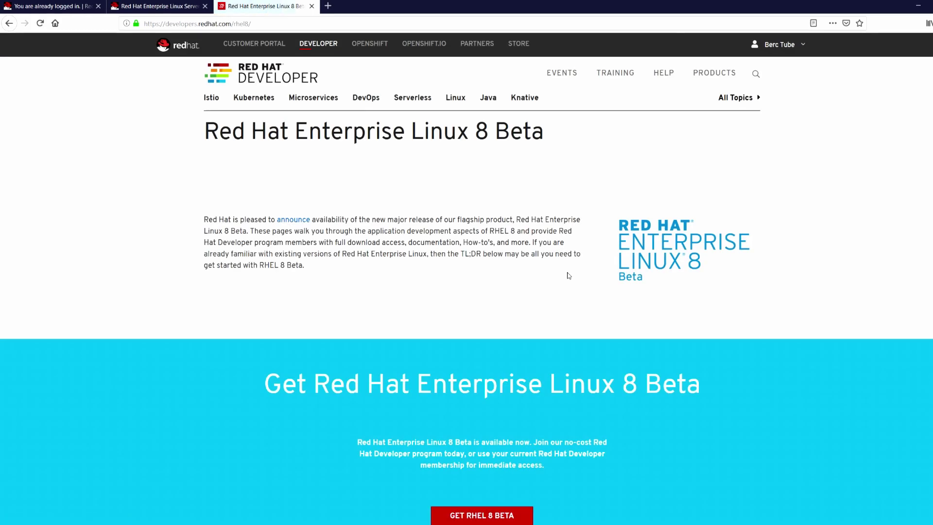
scroll(518, 302, "down", 2)
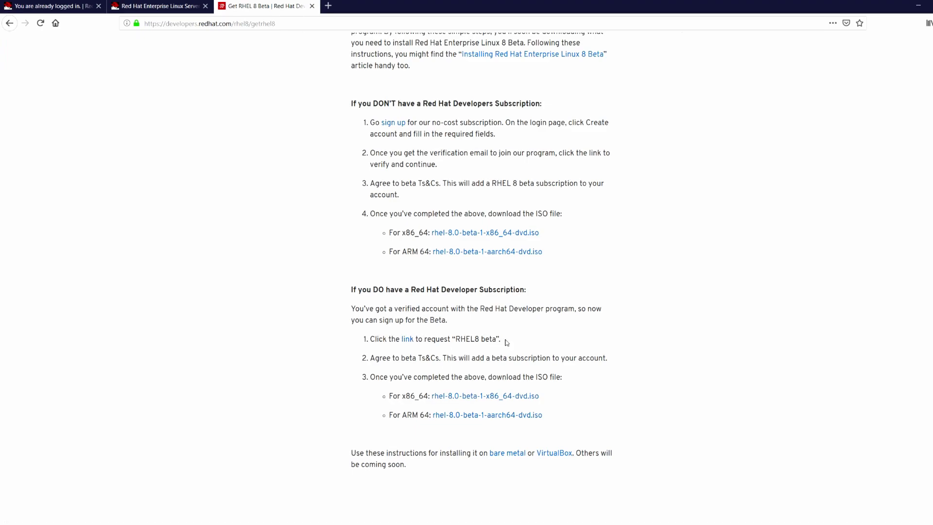
left_click(515, 398)
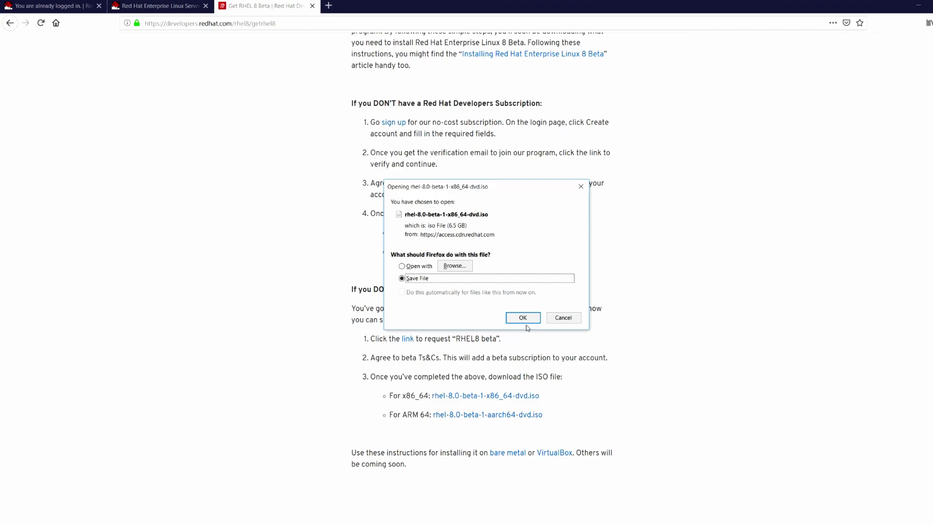
Confirm Save File for the 6.5 GB rhel-8.0-beta-1-x86_64-dvd.iso and check its progress in Downloads.
left_click(524, 319)
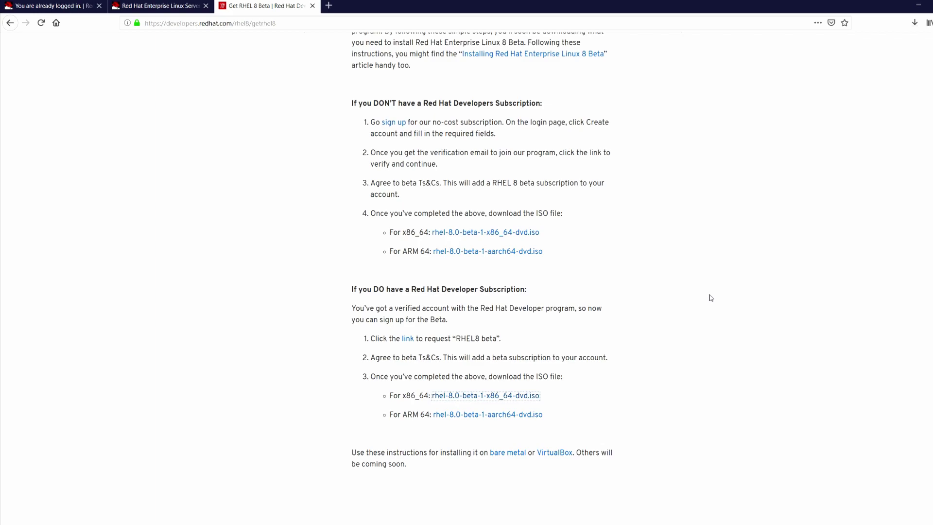
scroll(724, 299, "up", 3)
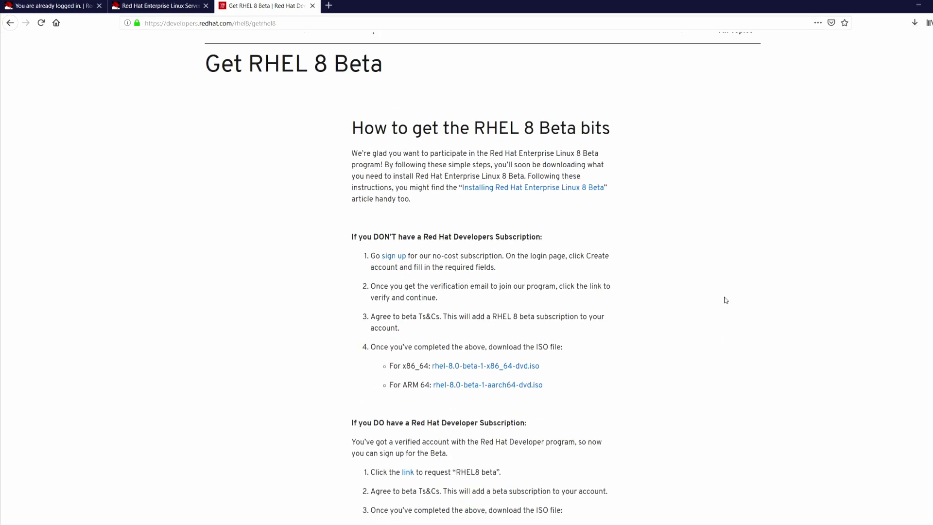
left_click(914, 24)
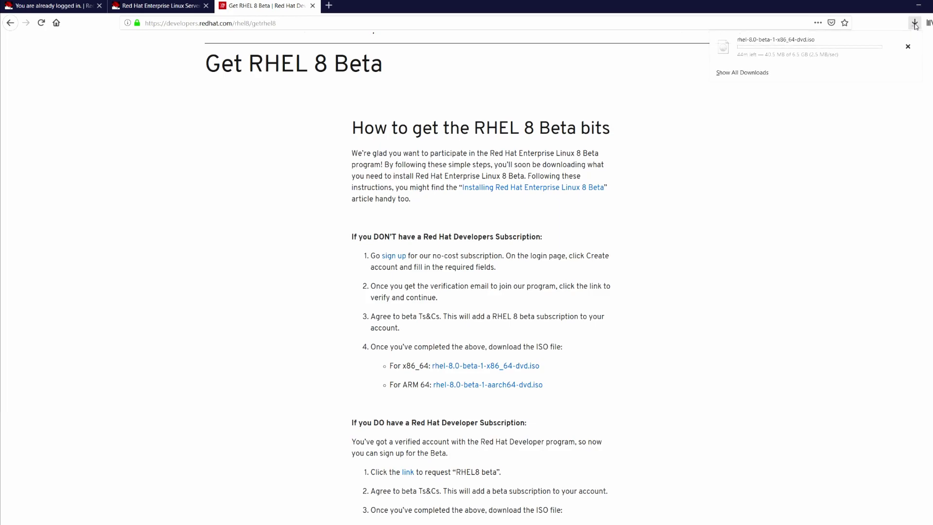